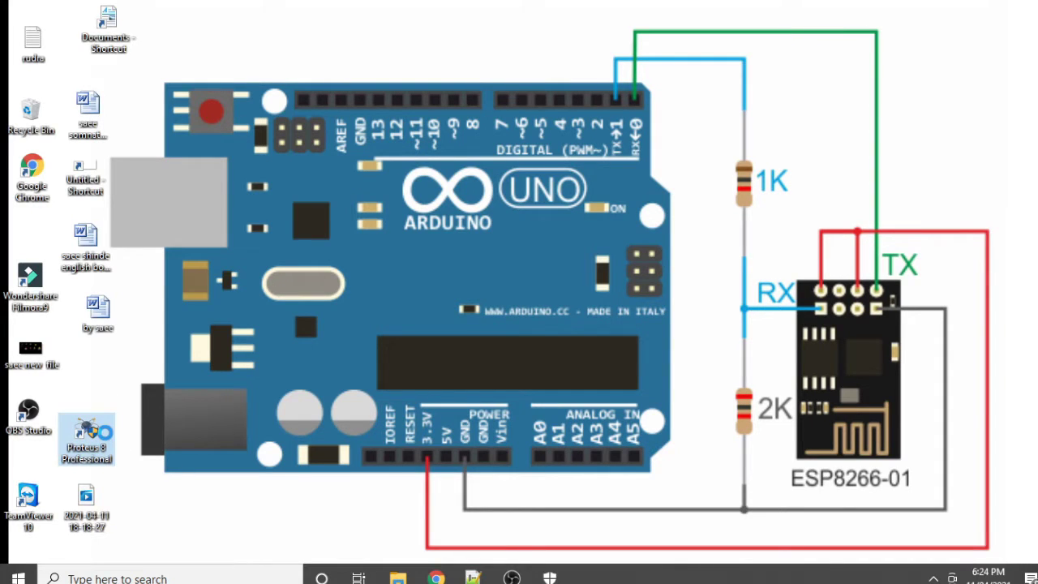
Step: Set the Proteus 8 Professional desktop shortcut's compatibility properties to run the program as an administrator, and apply the setting
{"action": "right_click", "coordinate": [104, 435]}
{"action": "left_click", "coordinate": [150, 420]}
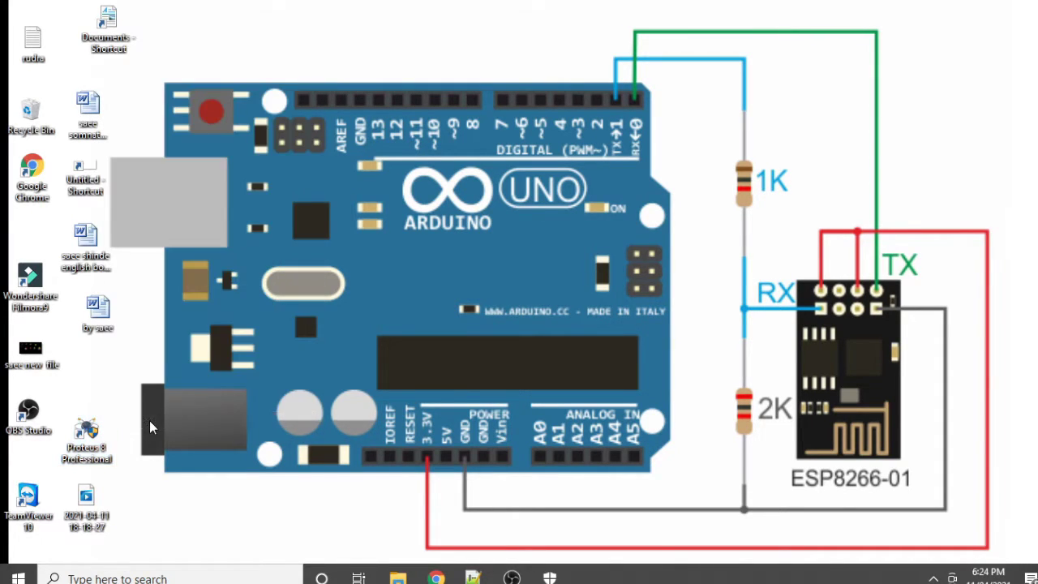
{"action": "left_click", "coordinate": [332, 199]}
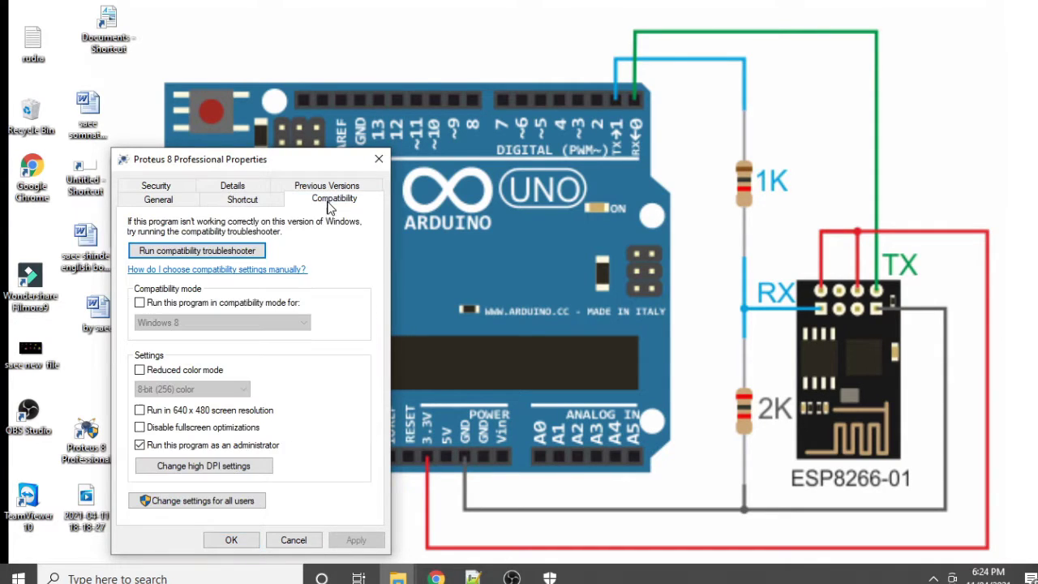
{"action": "left_click", "coordinate": [140, 447]}
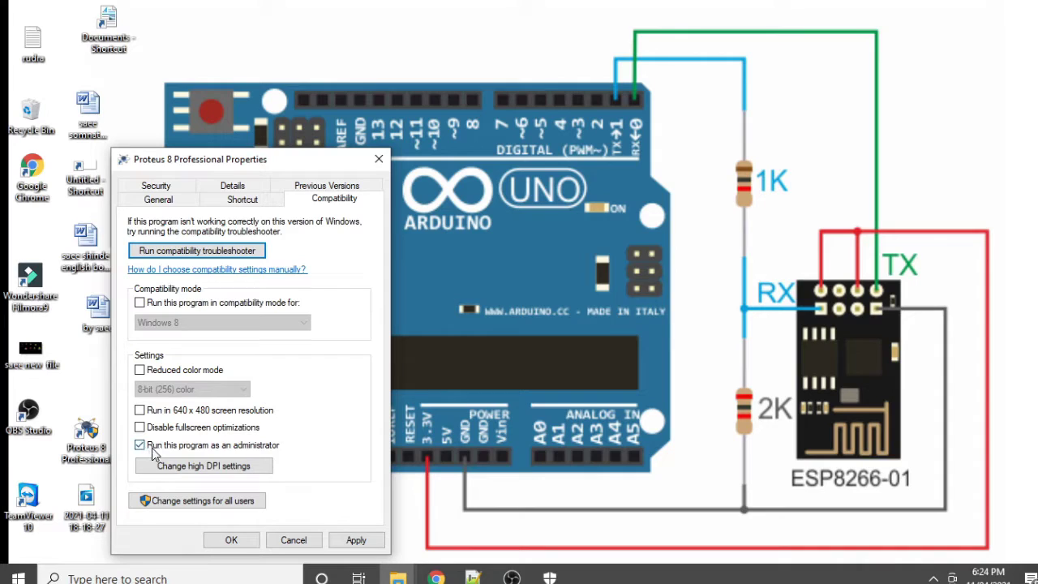
{"action": "left_click", "coordinate": [355, 541]}
{"action": "left_click", "coordinate": [231, 540]}
{"action": "left_click", "coordinate": [423, 416]}
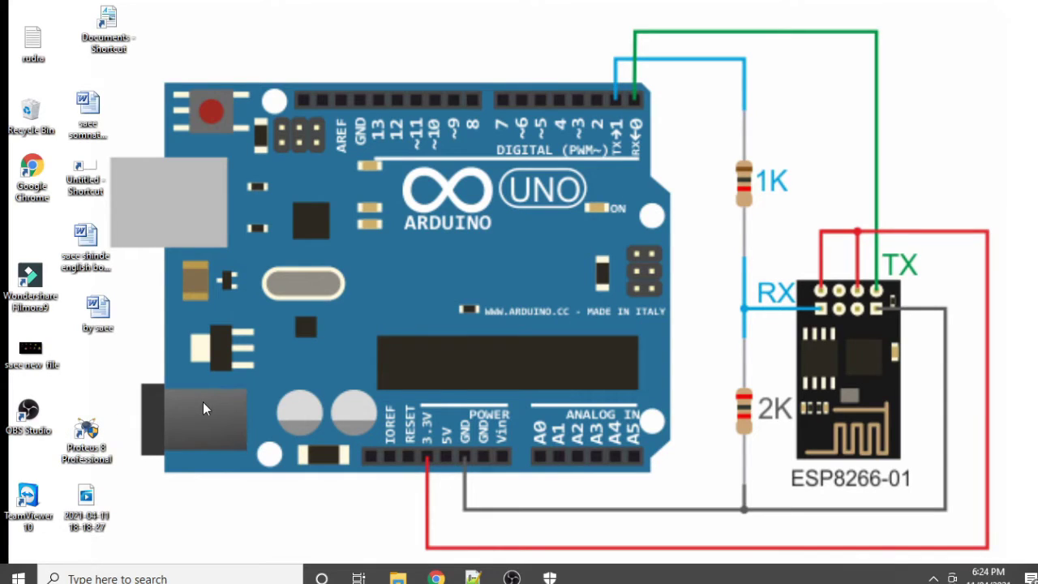
Step: Launch Proteus 8 Professional from the desktop and decline recovering the autosaved project
{"action": "left_click", "coordinate": [92, 440]}
{"action": "double_click", "coordinate": [92, 440]}
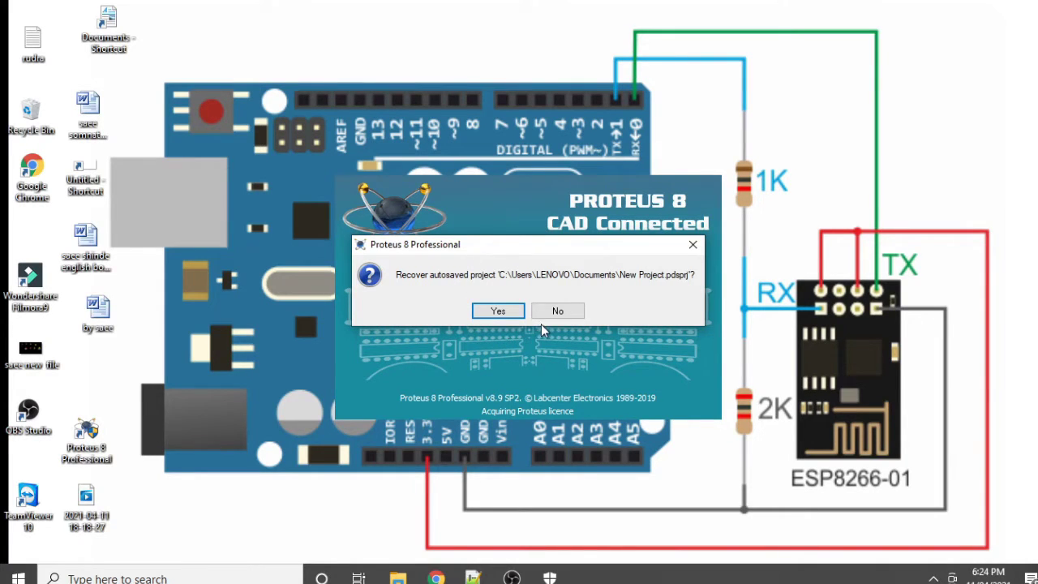
{"action": "left_click", "coordinate": [558, 312]}
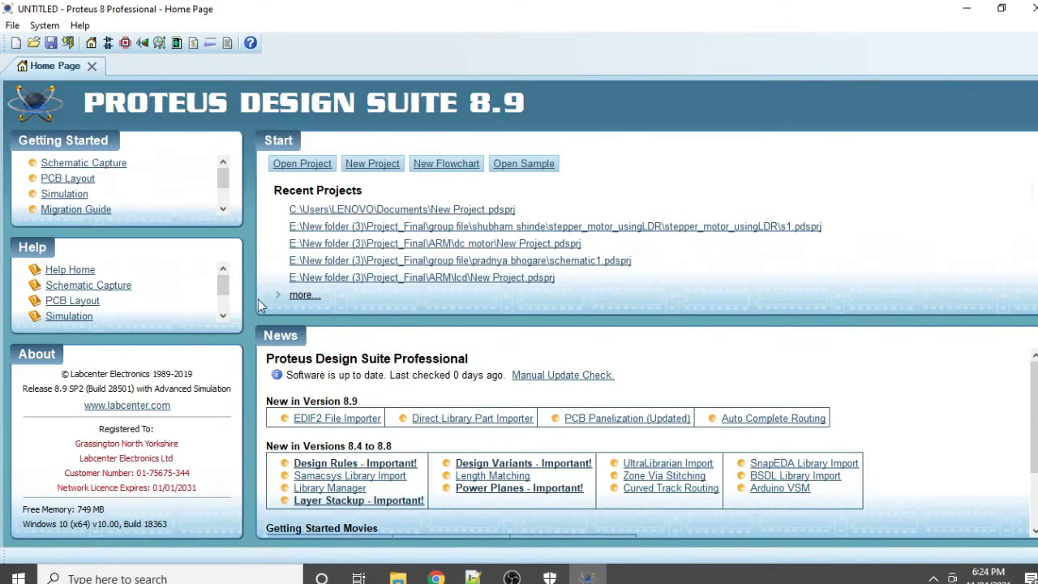
Step: Start a new project named Raspberry_pi, keeping the default Documents path
{"action": "left_click", "coordinate": [365, 172]}
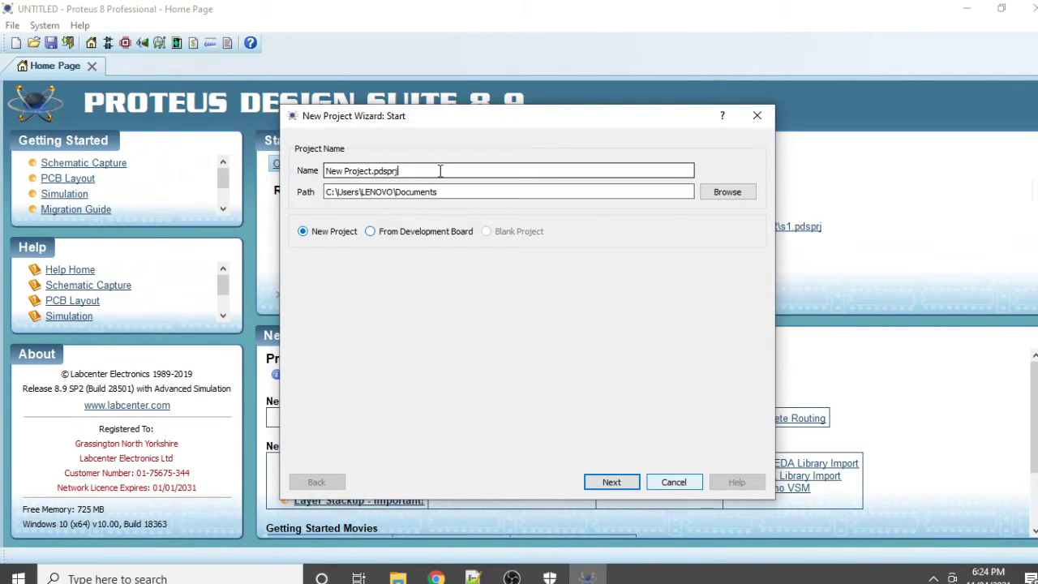
{"action": "left_click_drag", "start_coordinate": [440, 171], "coordinate": [313, 170]}
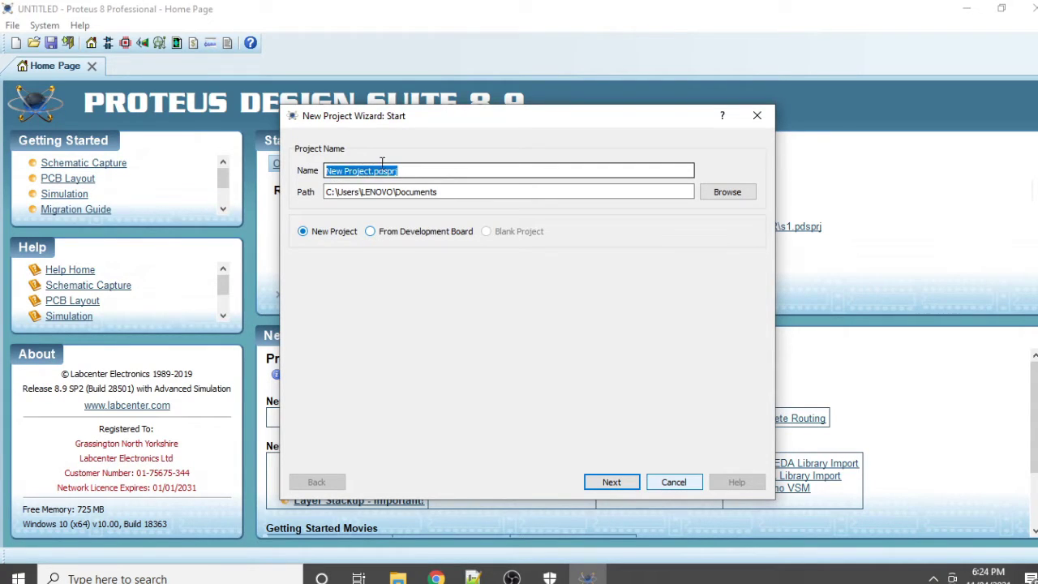
{"action": "left_click_drag", "start_coordinate": [382, 165], "coordinate": [225, 161]}
{"action": "key", "text": "BackSpace"}
{"action": "type", "text": "Raspn"}
{"action": "key", "text": "BackSpace"}
{"action": "type", "text": "berry_pi"}
{"action": "left_click_drag", "start_coordinate": [438, 193], "coordinate": [243, 193]}
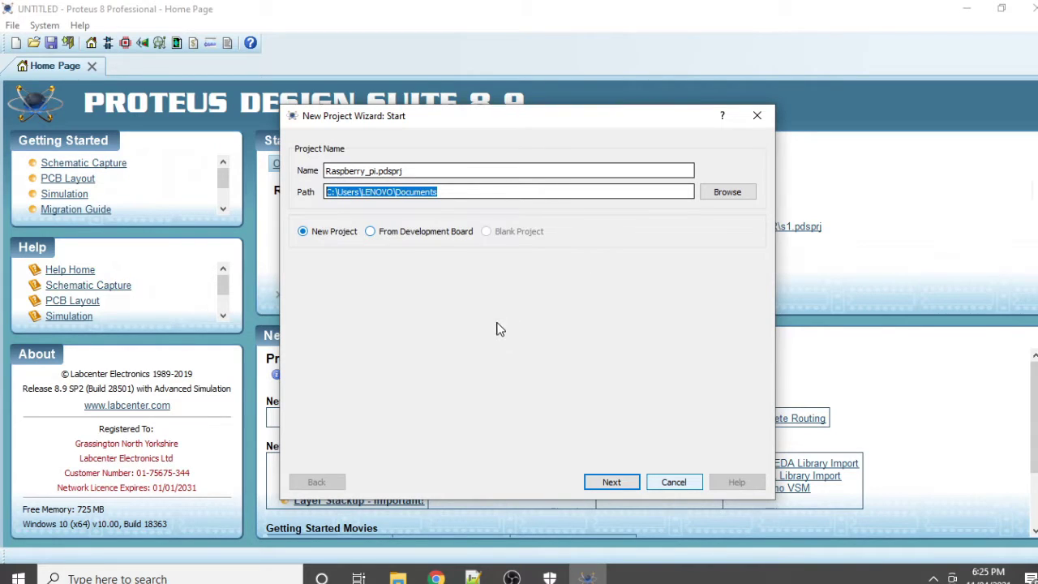
Step: Accept the DEFAULT schematic template for the new project and choose not to create a PCB layout
{"action": "left_click", "coordinate": [623, 482]}
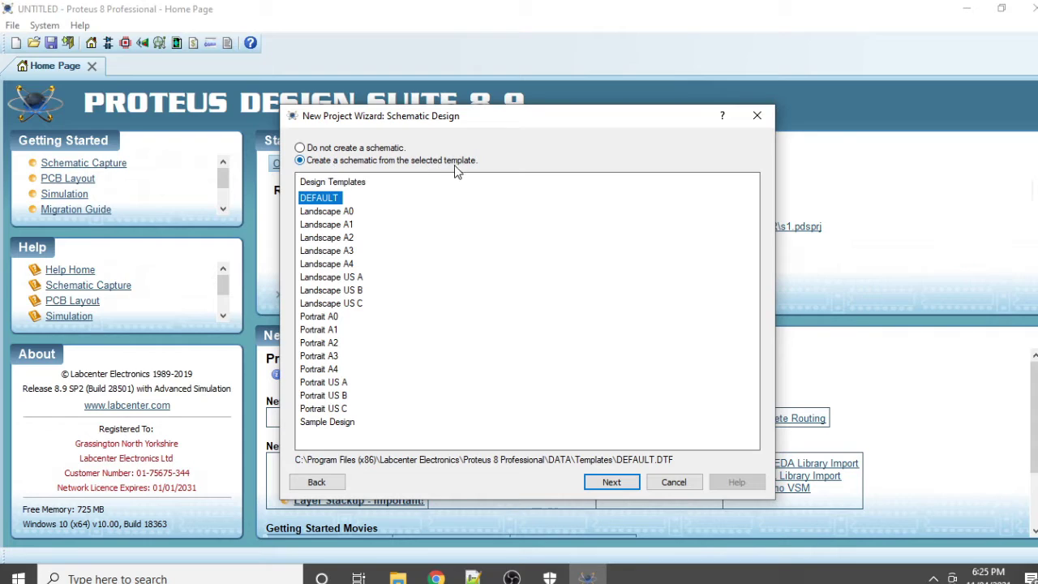
{"action": "left_click", "coordinate": [612, 482]}
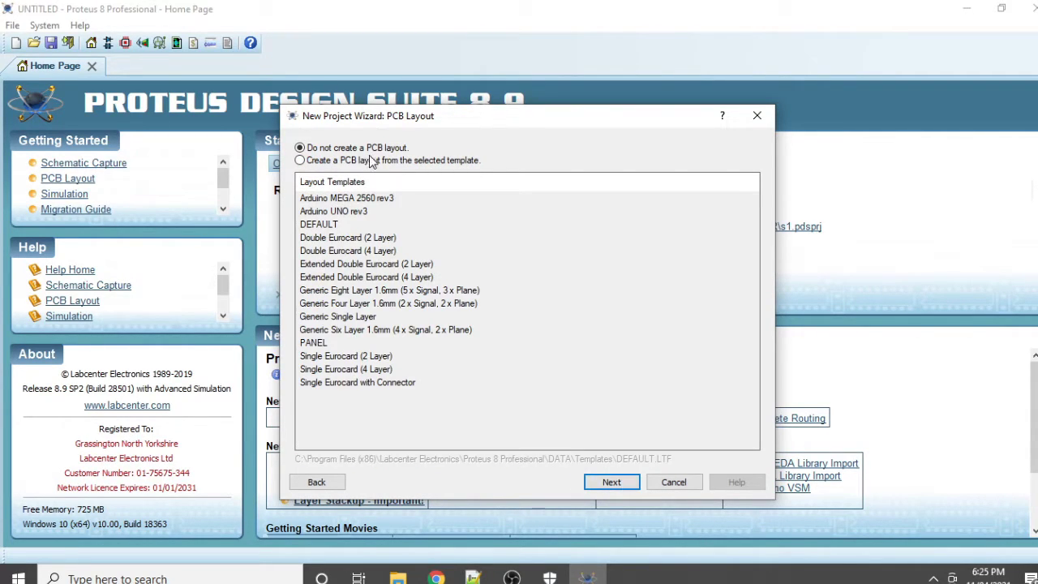
{"action": "left_click", "coordinate": [630, 487]}
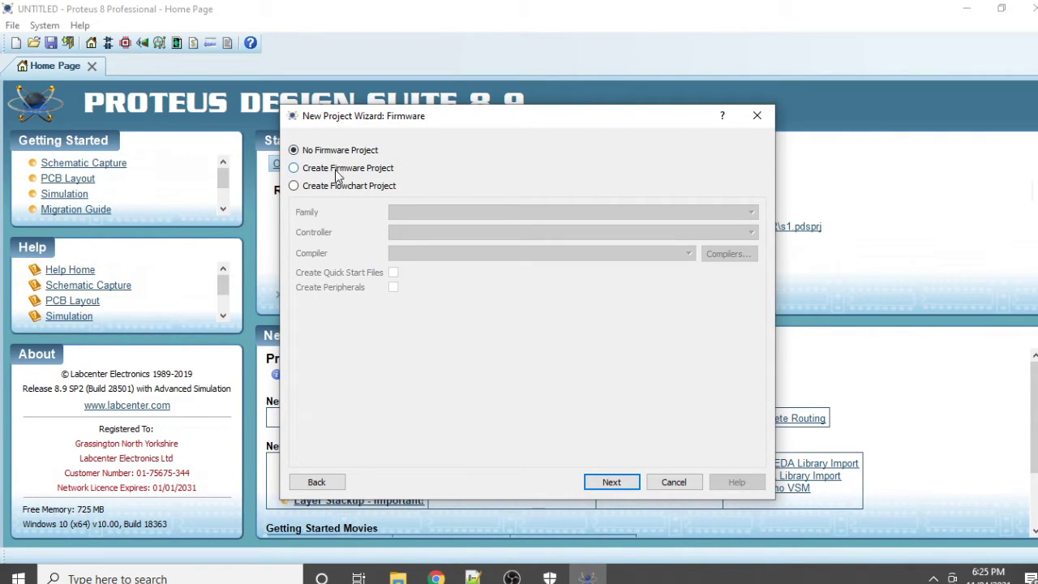
Step: Create a firmware project with the Raspberry Pi family, Raspberry Pi 3 controller and Python 3 (Proteus) compiler, and finish the project wizard
{"action": "left_click", "coordinate": [308, 168]}
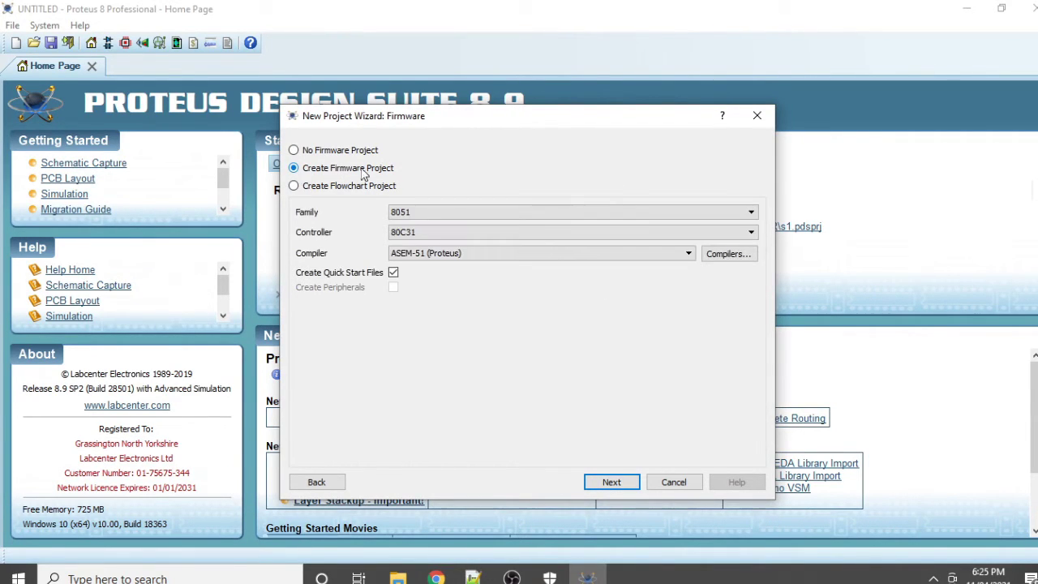
{"action": "left_click", "coordinate": [451, 213]}
{"action": "left_click", "coordinate": [448, 216]}
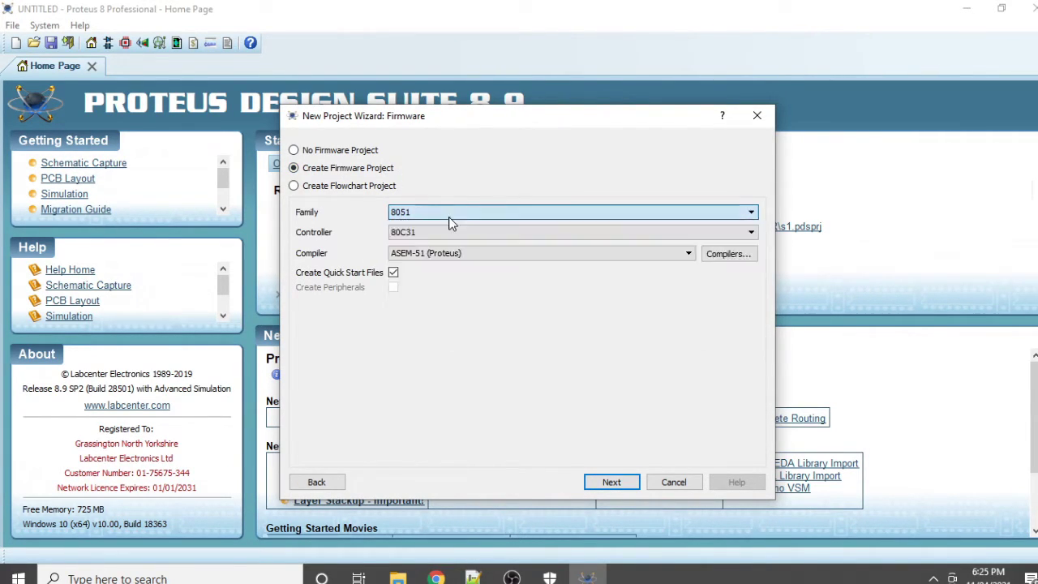
{"action": "scroll", "coordinate": [448, 217], "scroll_direction": "down", "scroll_amount": 3}
{"action": "left_click", "coordinate": [448, 212]}
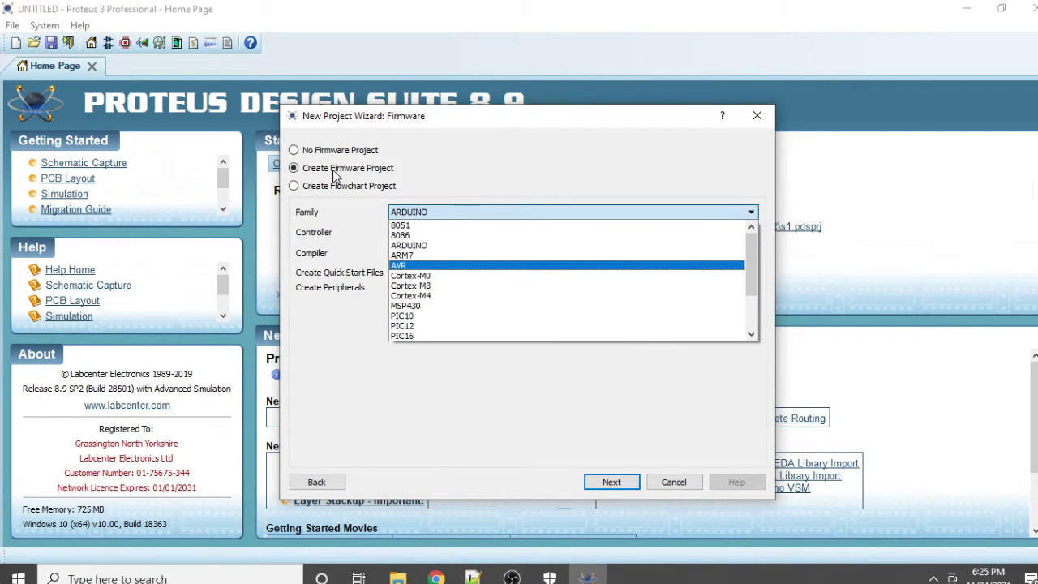
{"action": "left_click", "coordinate": [422, 241]}
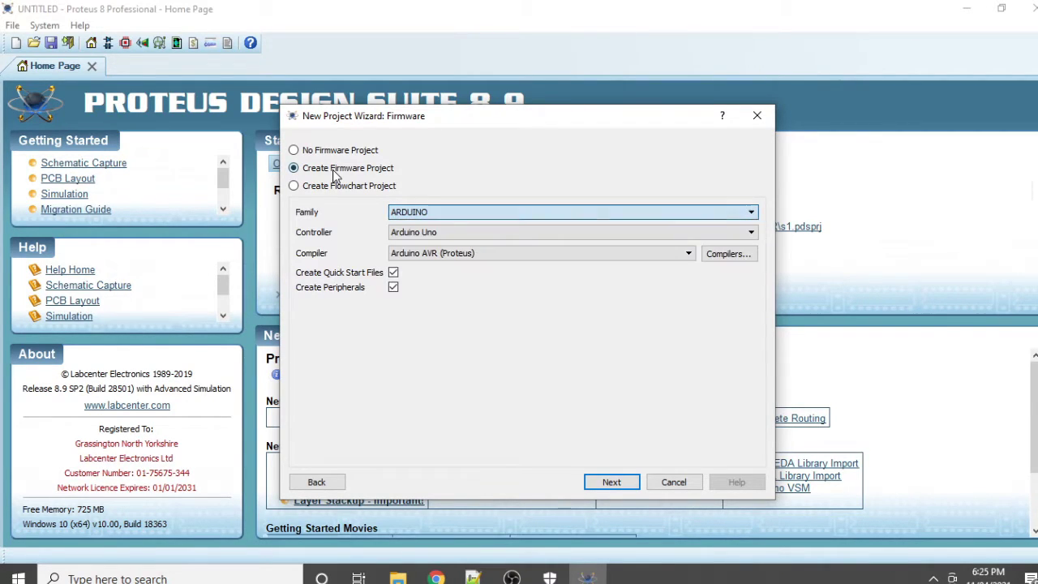
{"action": "left_click", "coordinate": [403, 215]}
{"action": "scroll", "coordinate": [438, 276], "scroll_direction": "down", "scroll_amount": 2}
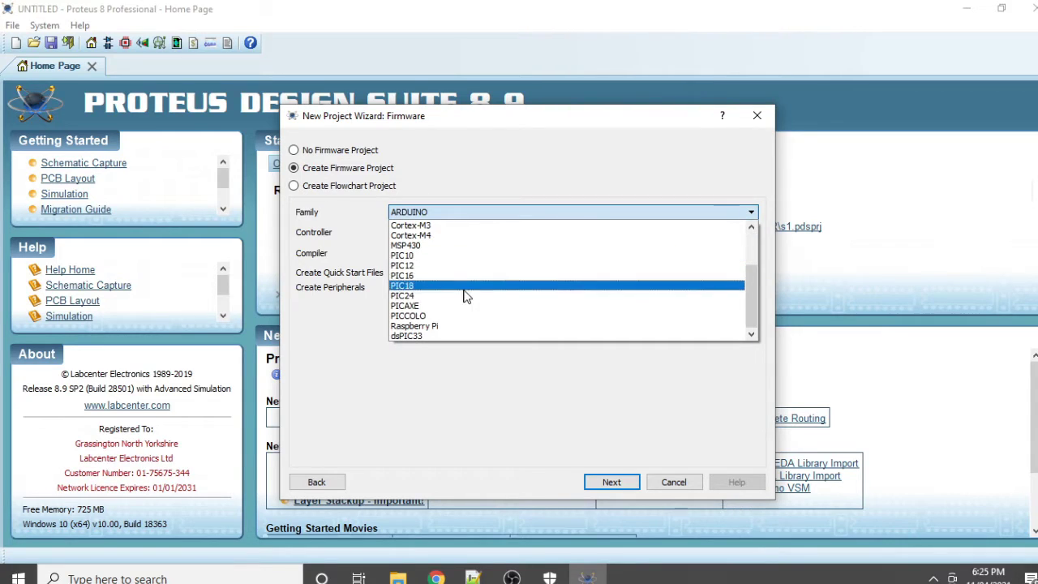
{"action": "left_click", "coordinate": [432, 326]}
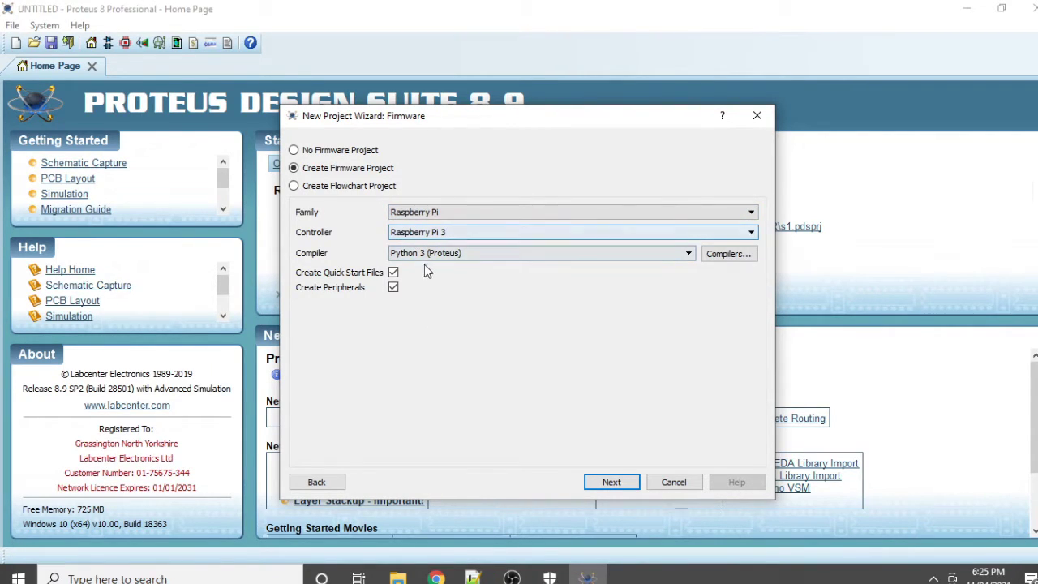
{"action": "left_click", "coordinate": [621, 483]}
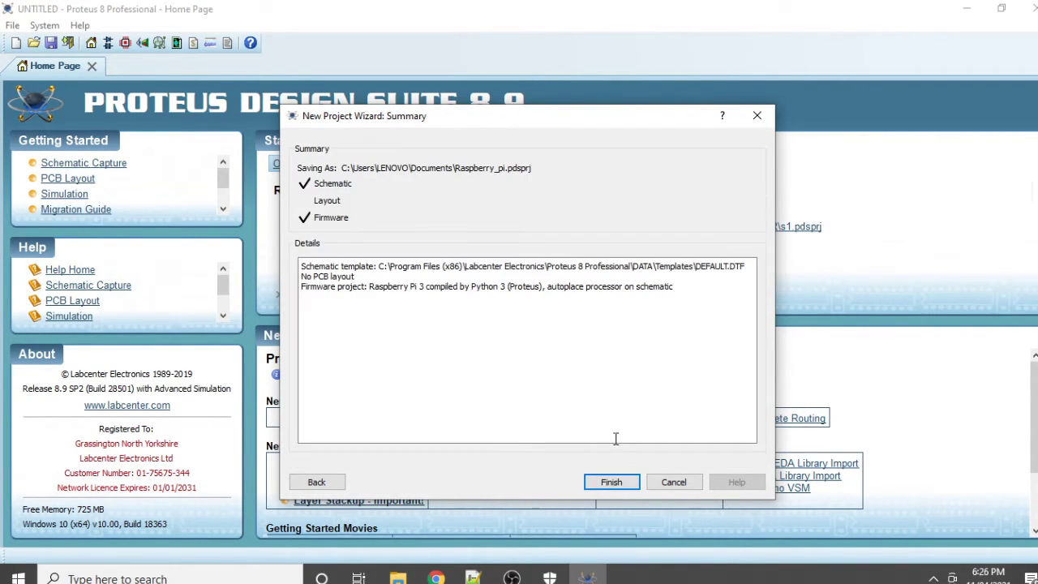
{"action": "left_click", "coordinate": [611, 482]}
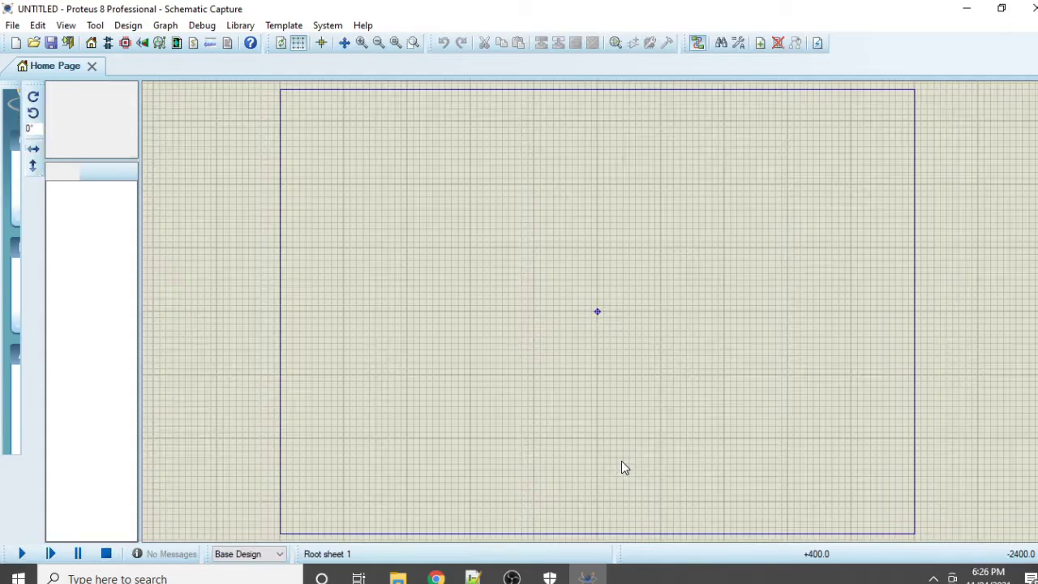
Step: Review the generated main.py source code and the Raspberry Pi 3 component on the schematic
{"action": "left_click", "coordinate": [142, 69]}
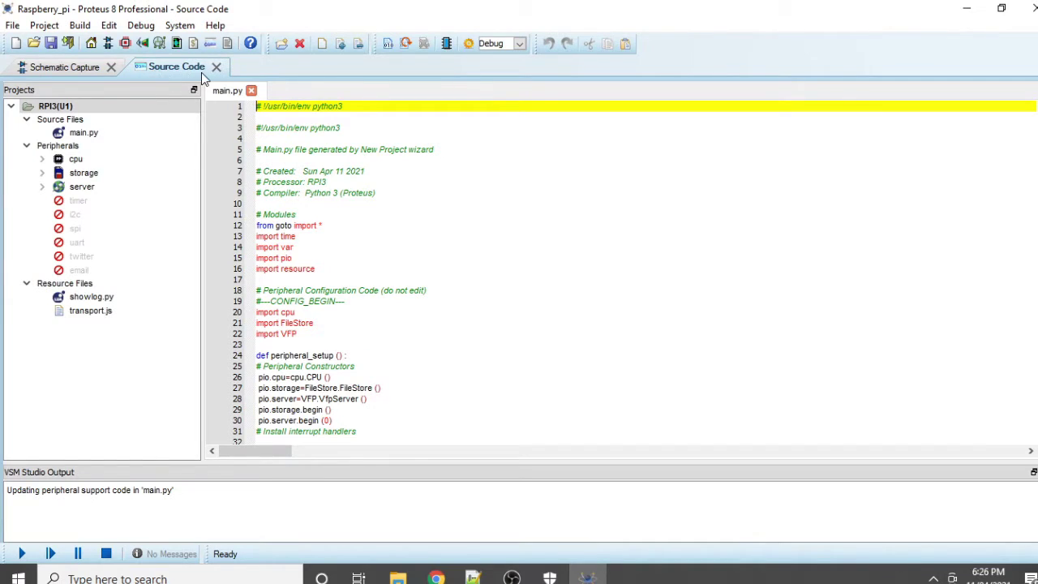
{"action": "left_click", "coordinate": [57, 68]}
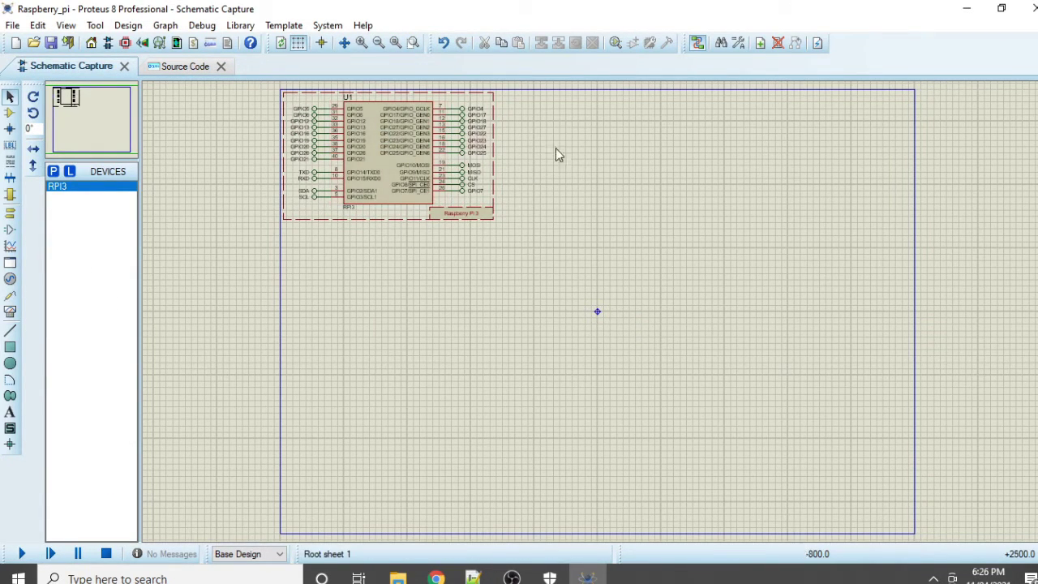
{"action": "left_click", "coordinate": [167, 69]}
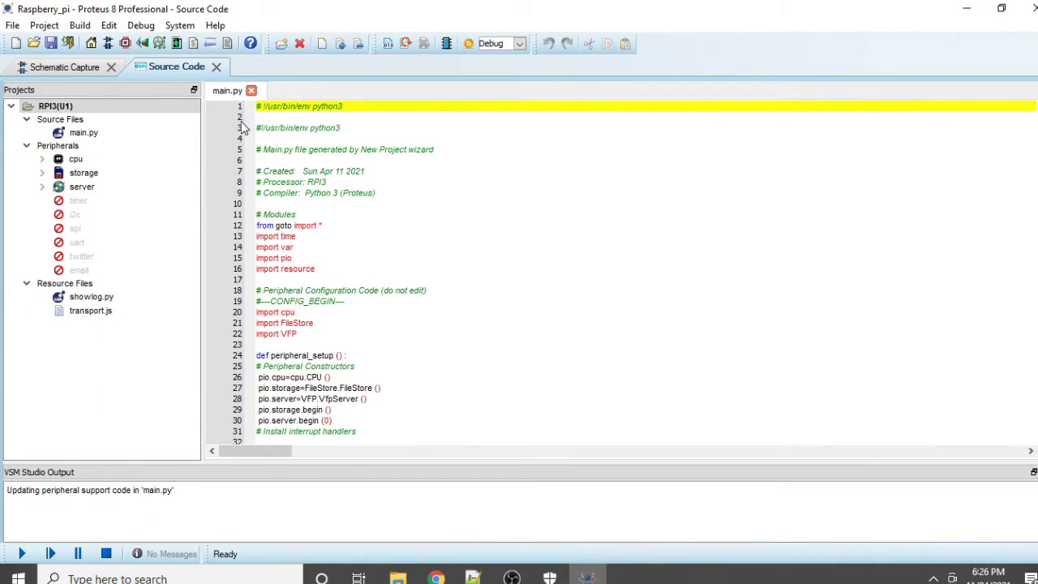
{"action": "left_click", "coordinate": [63, 71]}
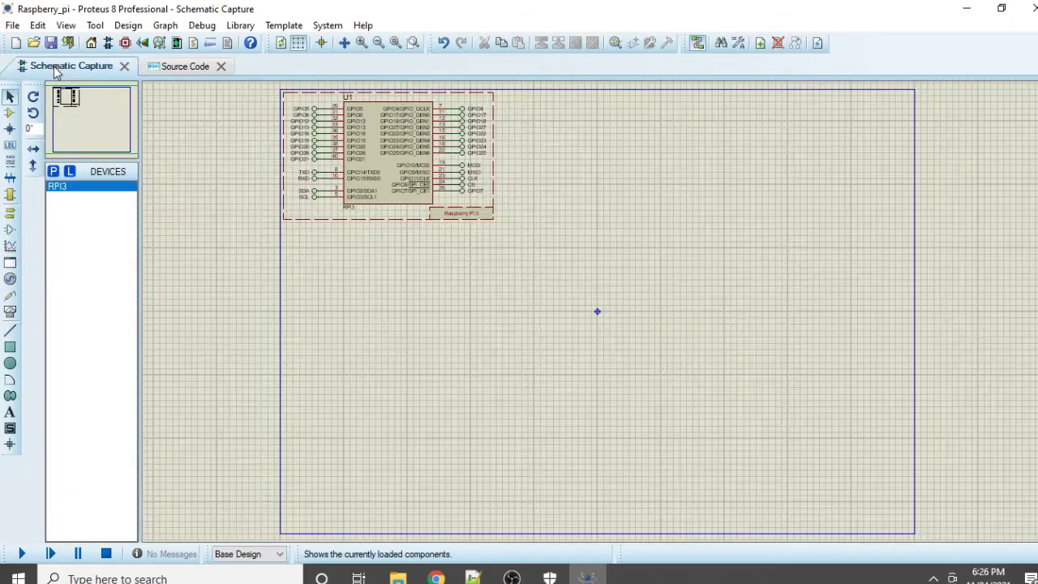
Step: Check that the device picker opens from the schematic, and close Proteus without picking a part
{"action": "left_click", "coordinate": [53, 173]}
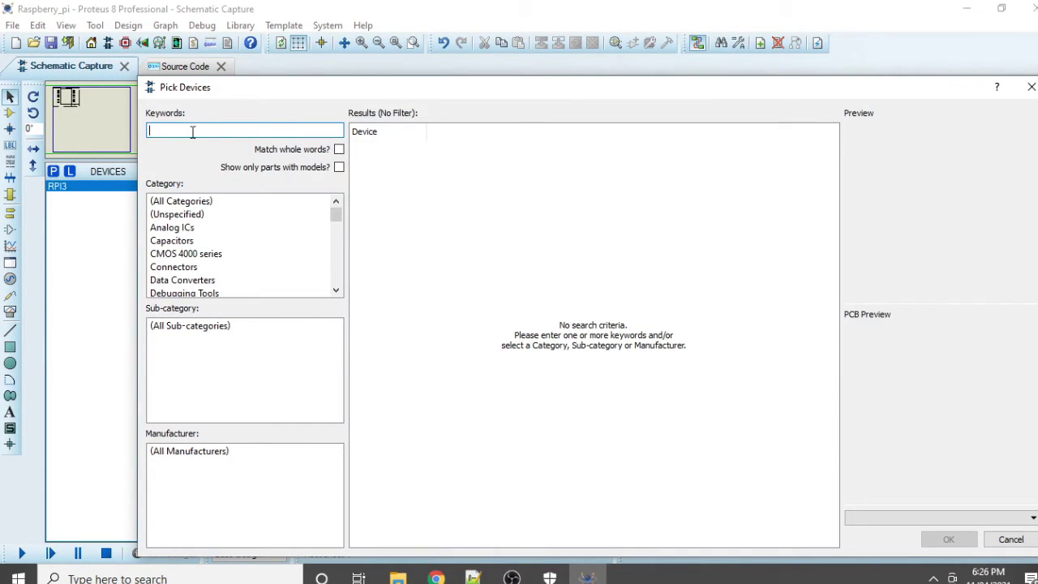
{"action": "left_click", "coordinate": [1030, 87]}
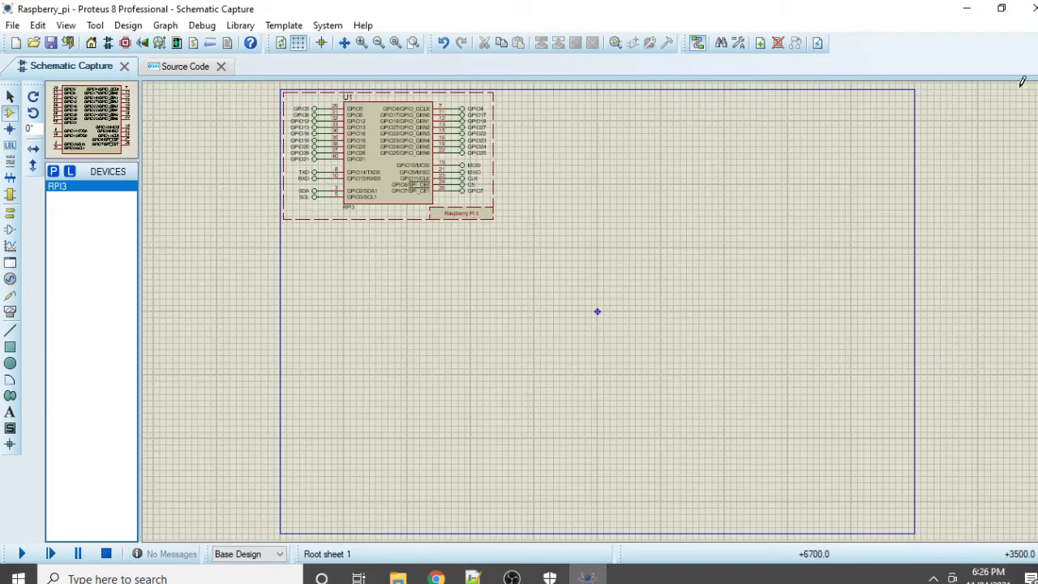
{"action": "left_click", "coordinate": [1029, 9]}
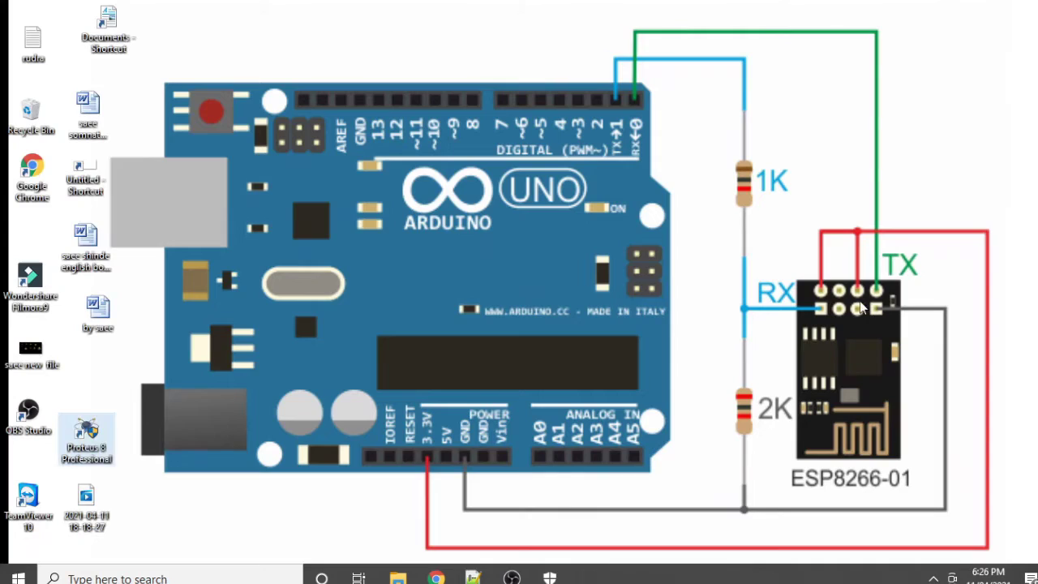
Step: Turn off running as an administrator in the Proteus 8 Professional shortcut's compatibility properties and apply the change
{"action": "left_click", "coordinate": [86, 431]}
{"action": "right_click", "coordinate": [86, 431]}
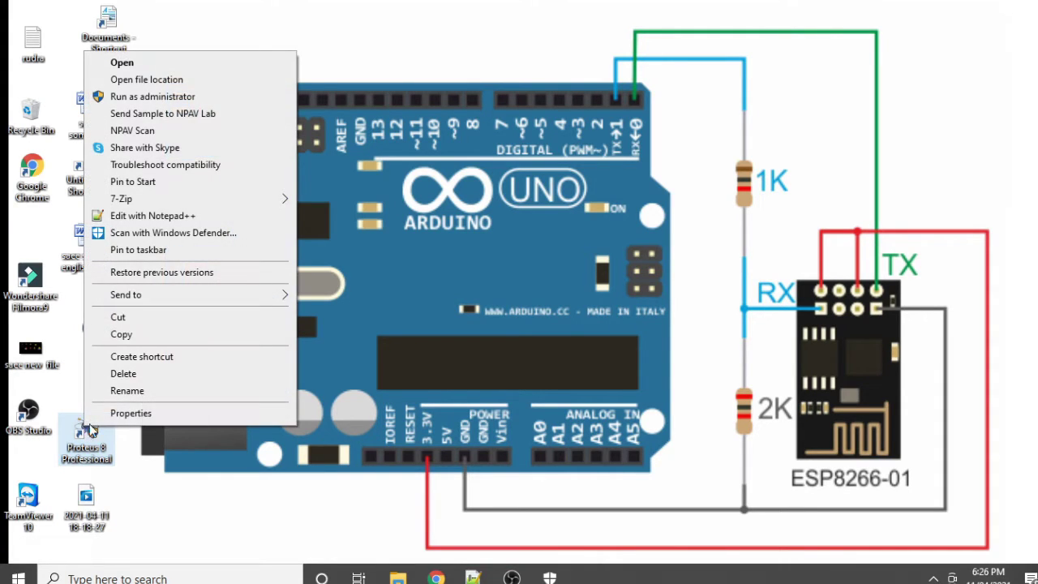
{"action": "left_click", "coordinate": [130, 413]}
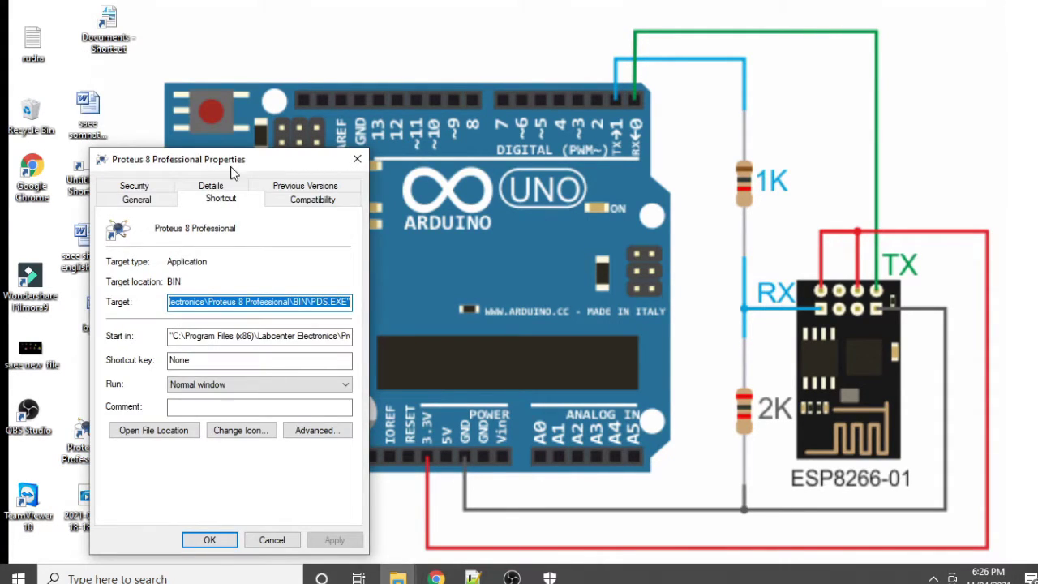
{"action": "left_click", "coordinate": [312, 200]}
{"action": "left_click", "coordinate": [154, 445]}
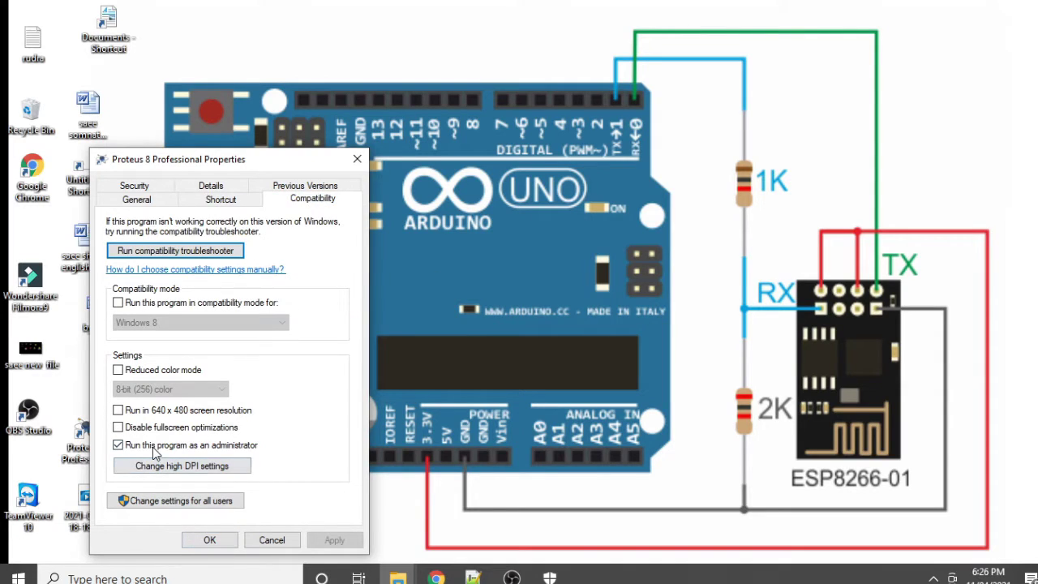
{"action": "left_click", "coordinate": [154, 445]}
{"action": "left_click", "coordinate": [334, 539]}
{"action": "left_click", "coordinate": [210, 539]}
Step: Relaunch Proteus and open the recent project Raspberry_pi.pdsprj, dismissing the missing symbol warning
{"action": "double_click", "coordinate": [102, 442]}
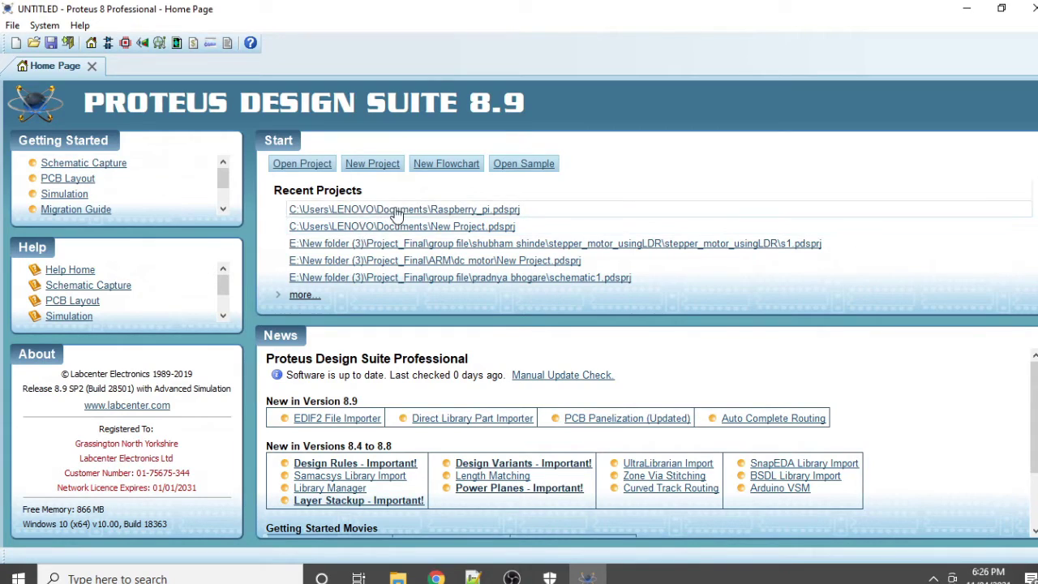
{"action": "left_click", "coordinate": [394, 211]}
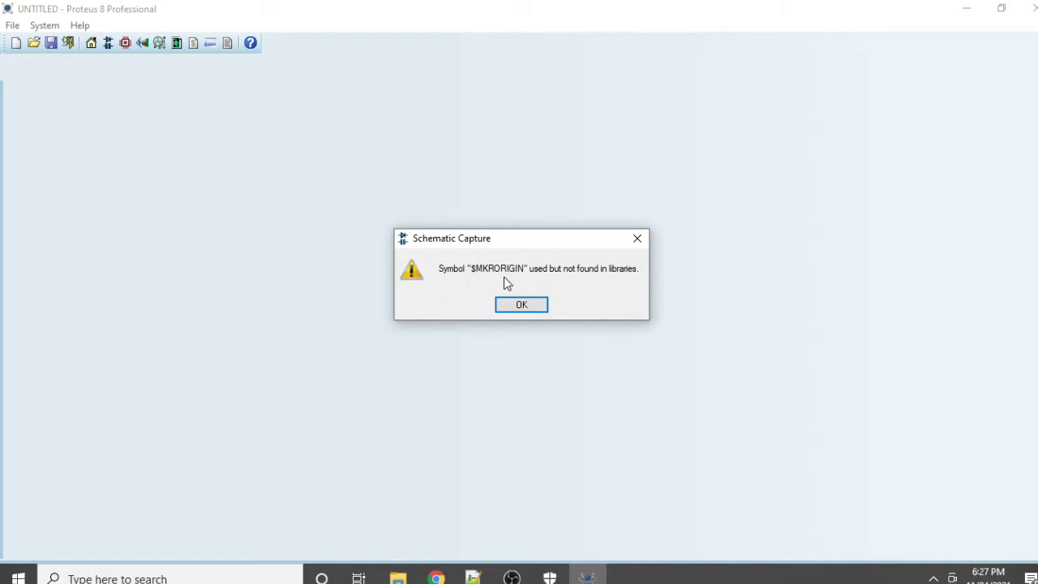
{"action": "left_click", "coordinate": [524, 304]}
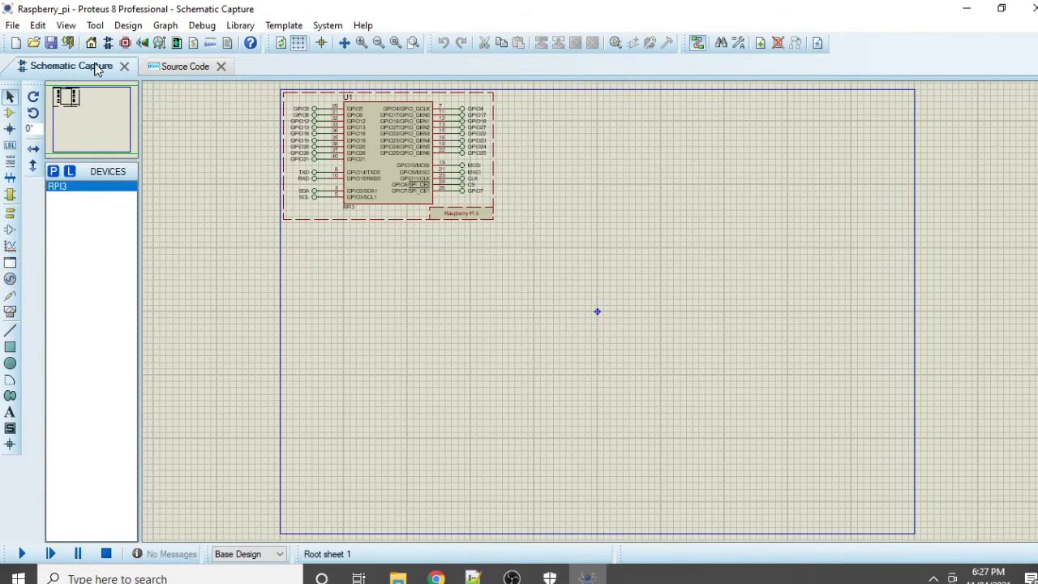
Step: Try to open the device picker from the Raspberry_pi schematic, dismiss the library warning, and close Proteus
{"action": "left_click", "coordinate": [54, 172]}
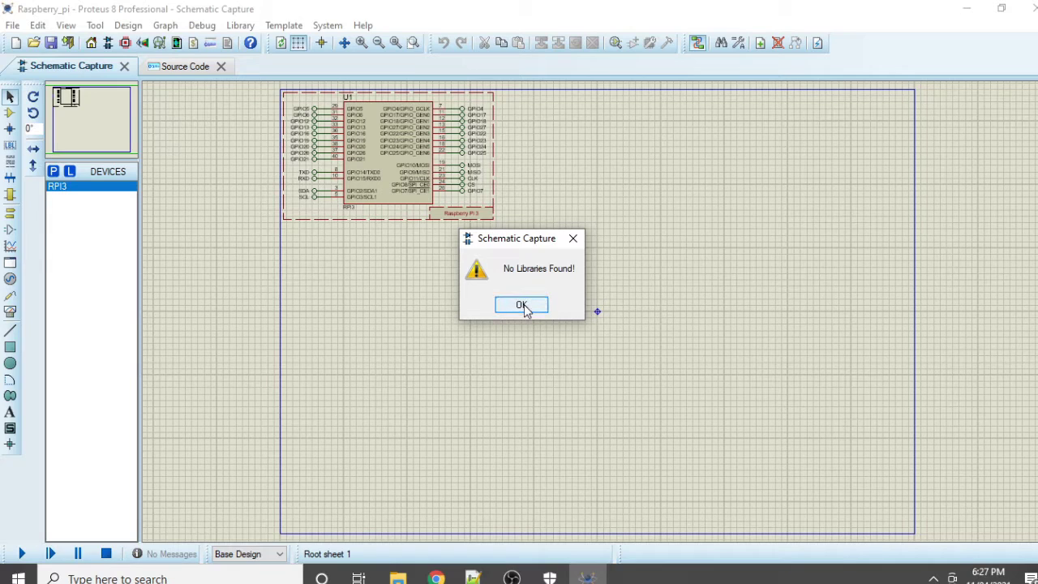
{"action": "left_click", "coordinate": [521, 305]}
{"action": "left_click", "coordinate": [1020, 9]}
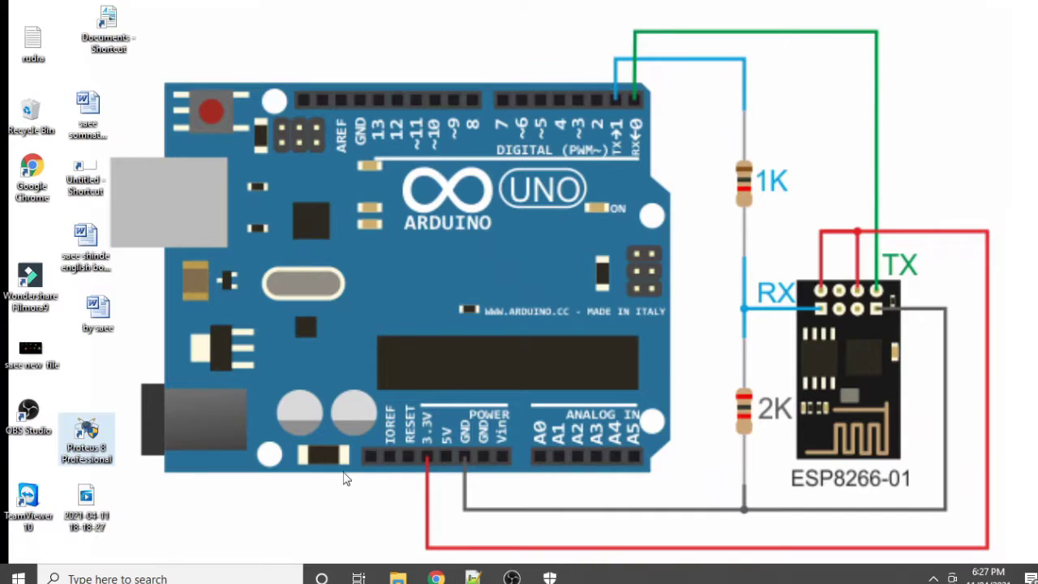
Step: Enable running as an administrator in the Proteus 8 Professional shortcut's compatibility properties and apply the change
{"action": "right_click", "coordinate": [103, 456]}
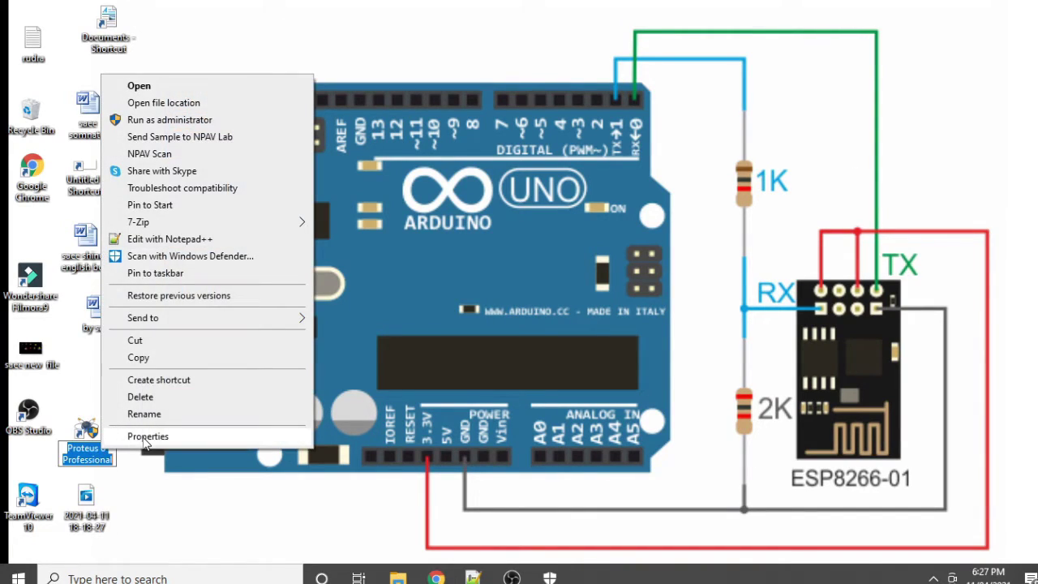
{"action": "left_click", "coordinate": [145, 498]}
{"action": "left_click", "coordinate": [365, 199]}
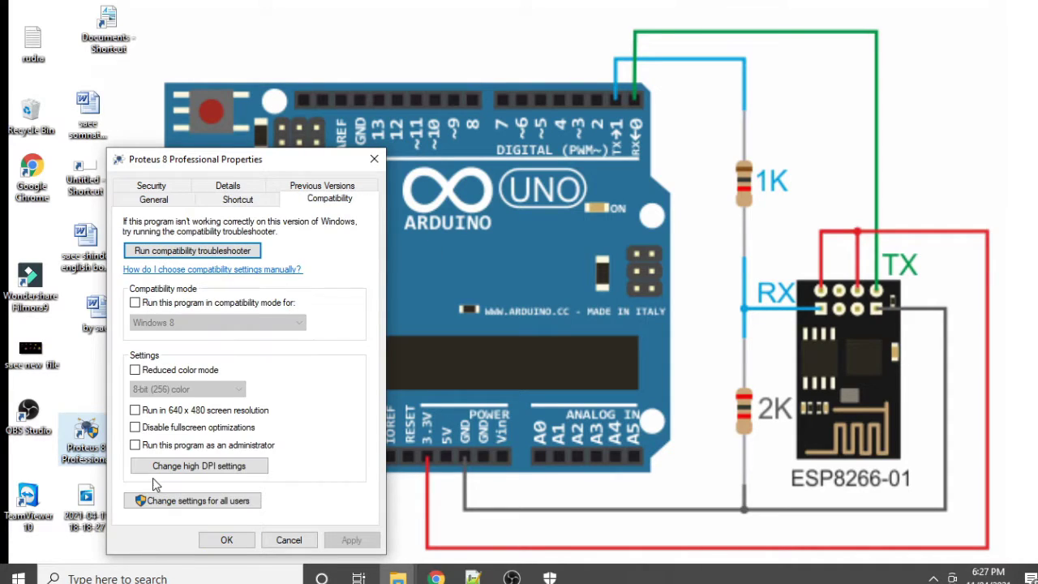
{"action": "left_click", "coordinate": [135, 446]}
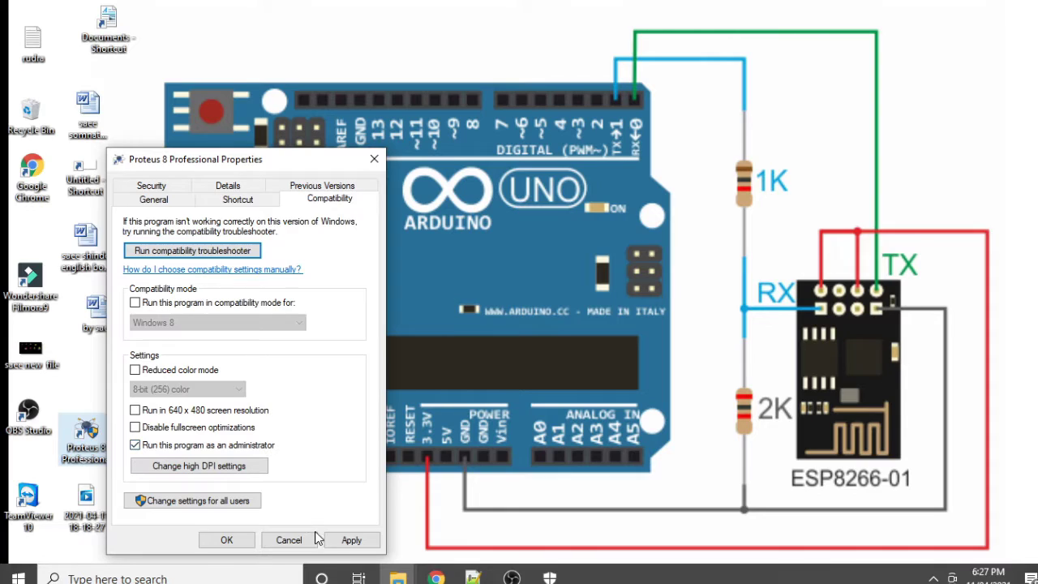
{"action": "left_click", "coordinate": [345, 540]}
{"action": "left_click", "coordinate": [227, 540]}
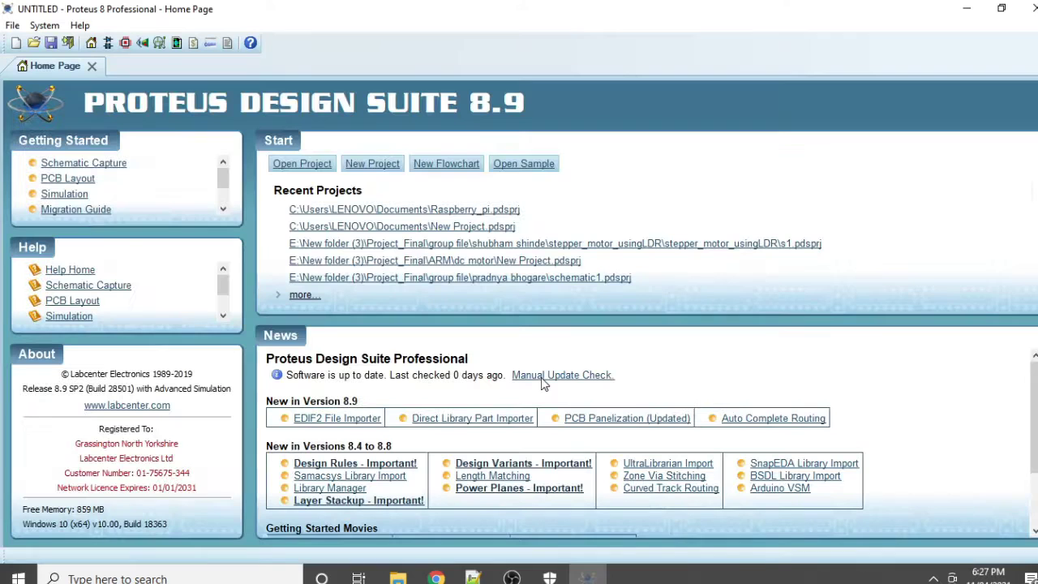
Step: Start a new project as New Project.pdsprj, replacing the existing one, with the DEFAULT schematic template and no PCB layout
{"action": "left_click", "coordinate": [356, 166]}
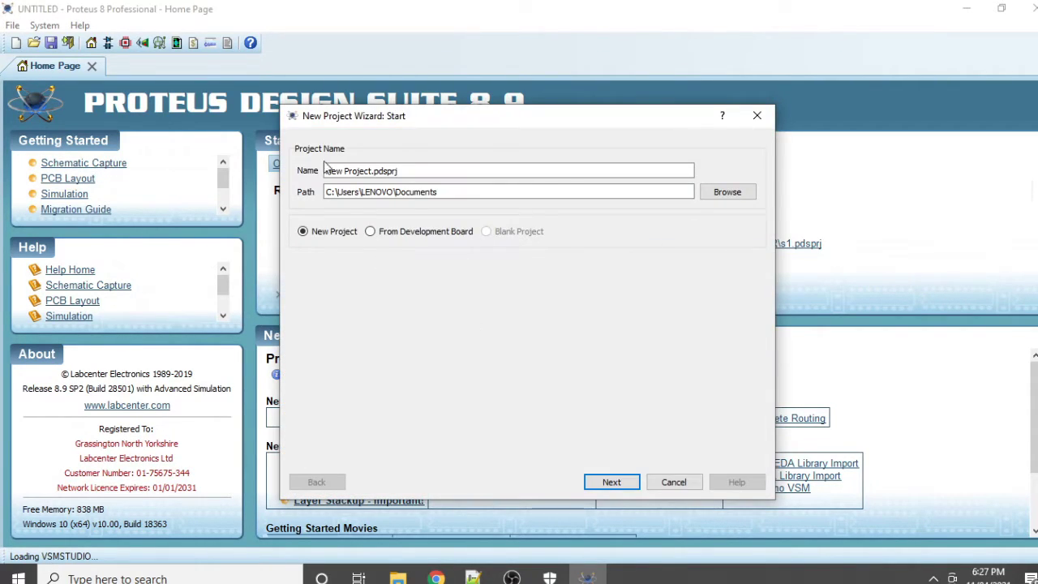
{"action": "left_click_drag", "start_coordinate": [369, 170], "coordinate": [316, 172]}
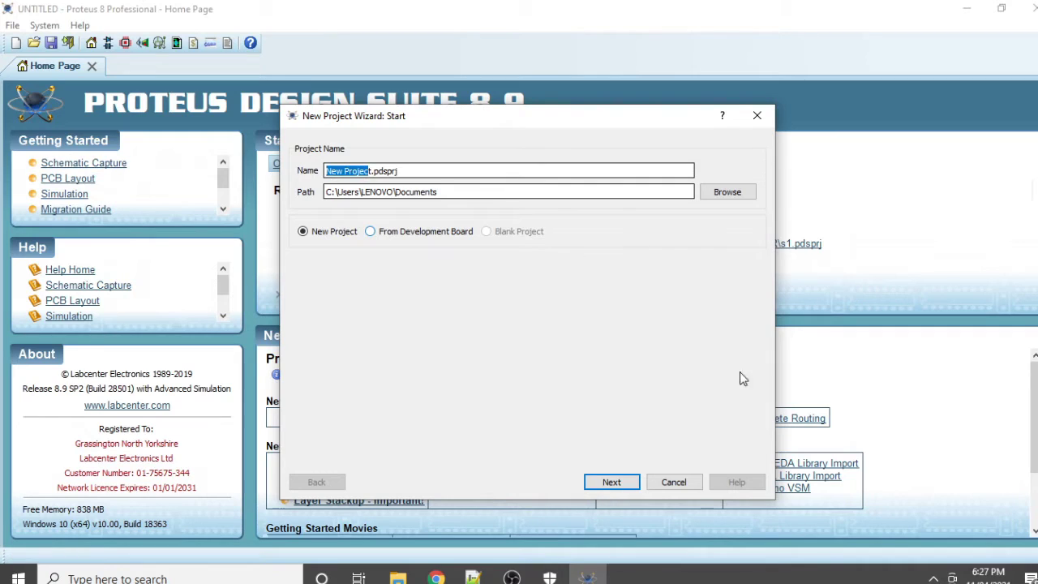
{"action": "left_click", "coordinate": [616, 486]}
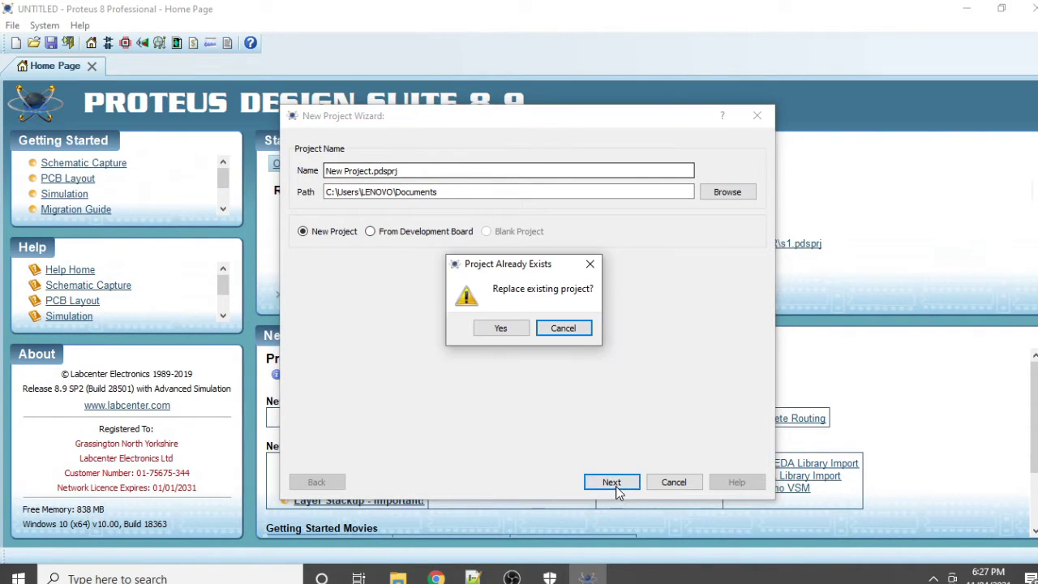
{"action": "left_click", "coordinate": [510, 332]}
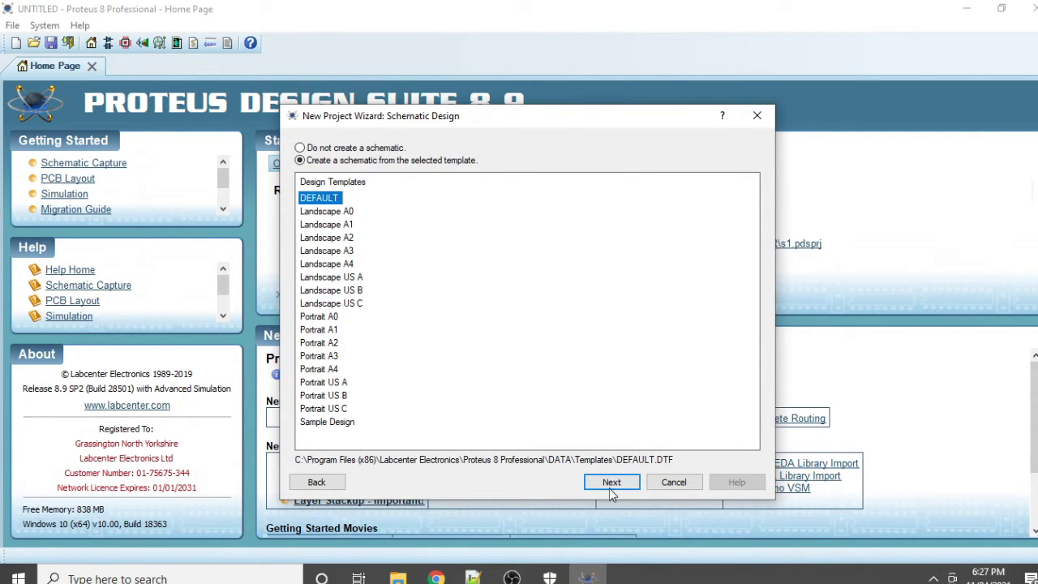
{"action": "left_click", "coordinate": [611, 485]}
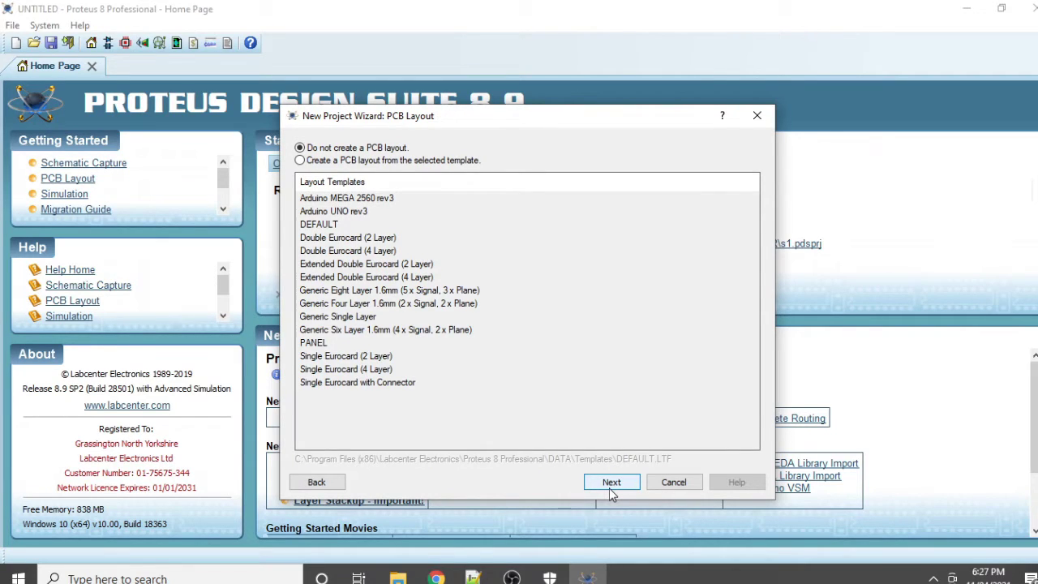
{"action": "left_click", "coordinate": [611, 486]}
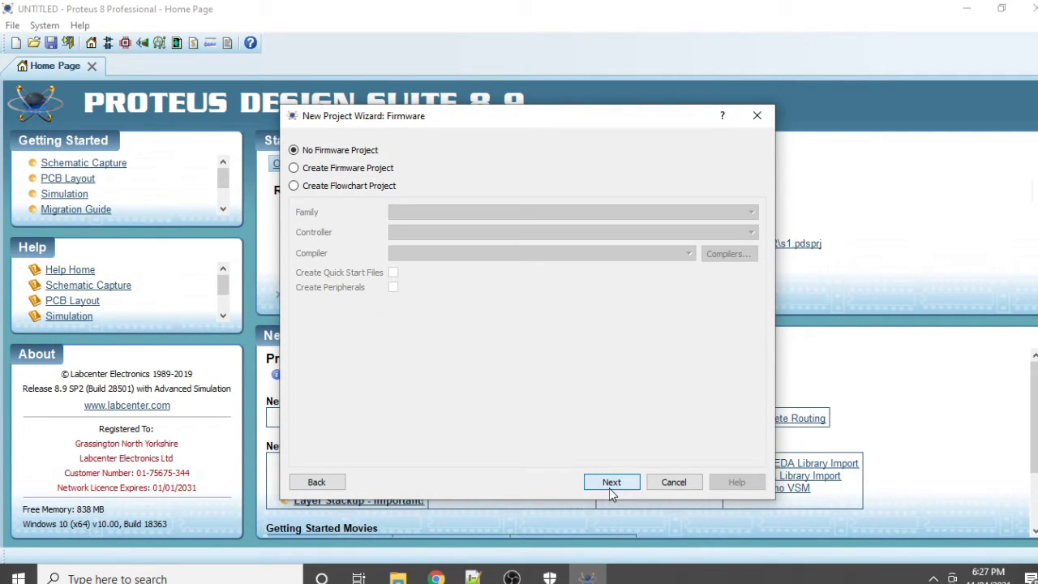
Step: Add a firmware project for the Raspberry Pi family with the Raspberry Pi 3 controller and Python 3 (Proteus) compiler, and finish creating the project
{"action": "left_click", "coordinate": [346, 167]}
{"action": "left_click", "coordinate": [750, 212]}
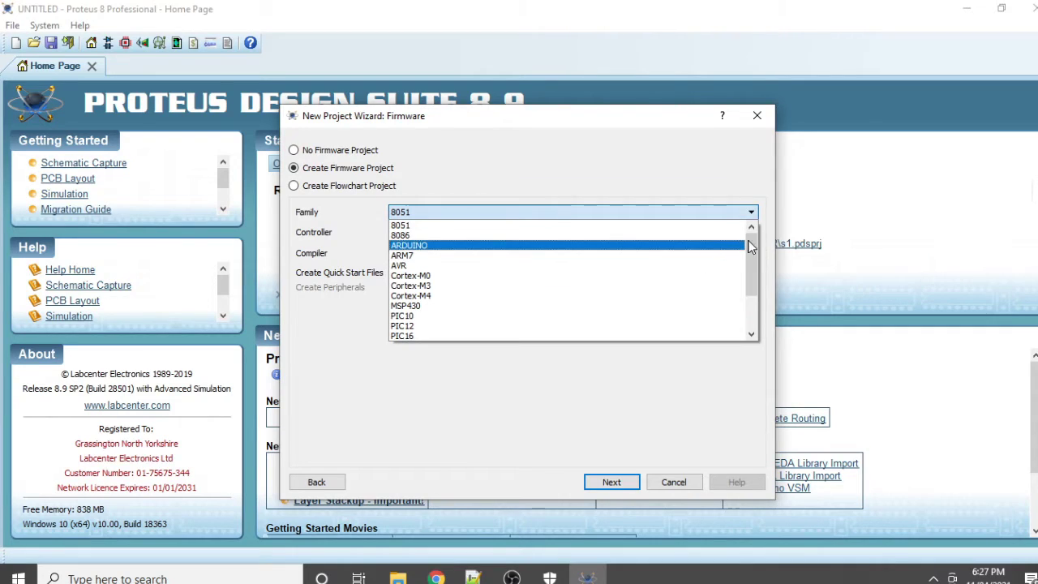
{"action": "left_click_drag", "start_coordinate": [751, 247], "coordinate": [753, 326]}
{"action": "left_click", "coordinate": [499, 326]}
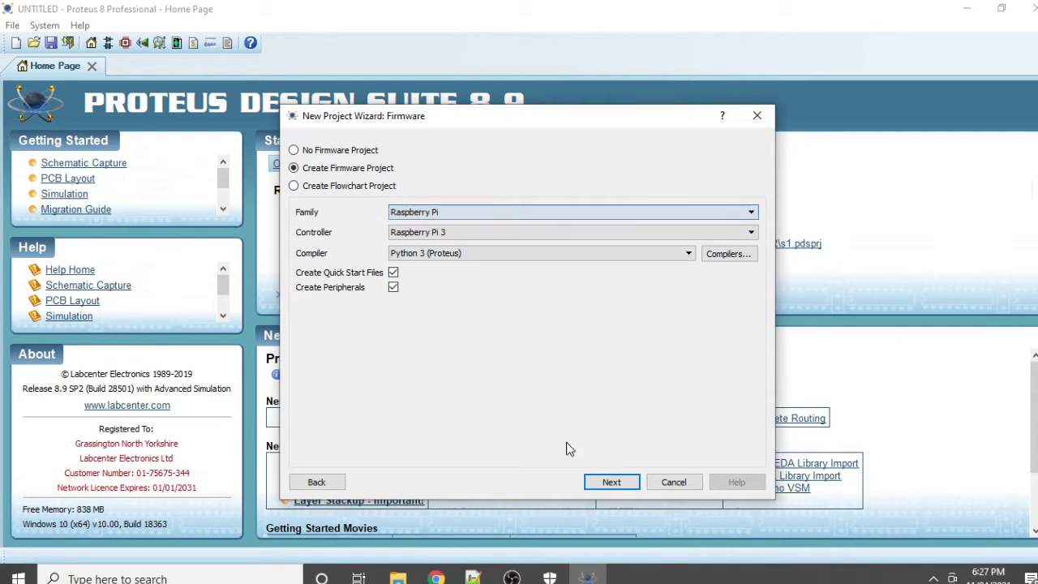
{"action": "left_click", "coordinate": [630, 486]}
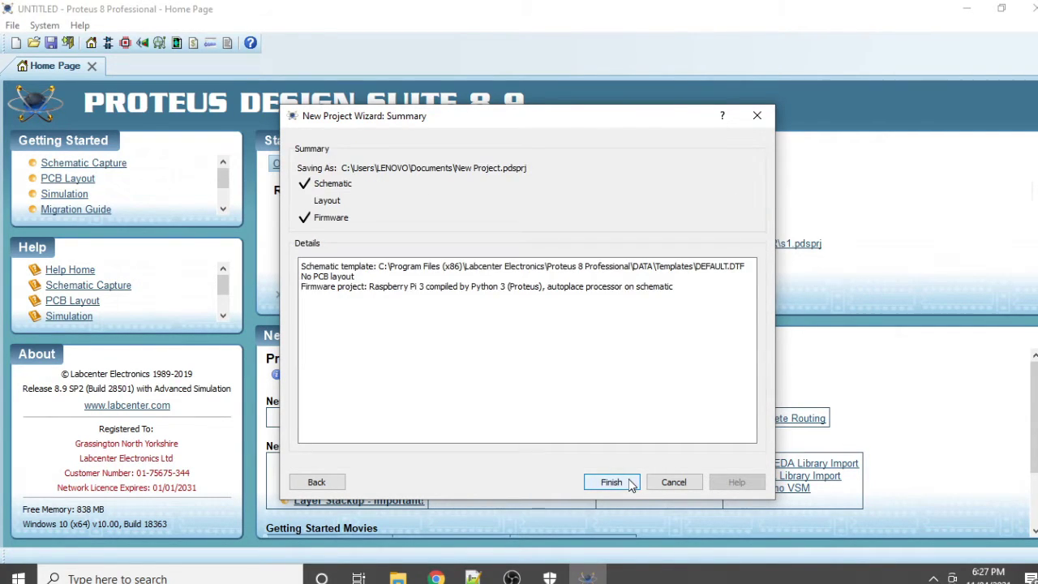
{"action": "left_click", "coordinate": [316, 482]}
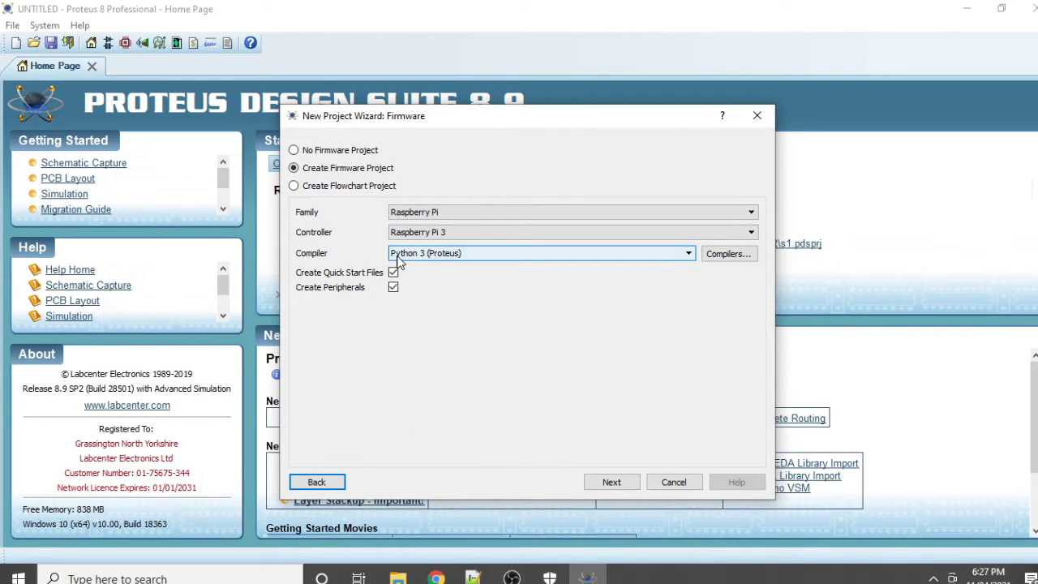
{"action": "left_click", "coordinate": [469, 254]}
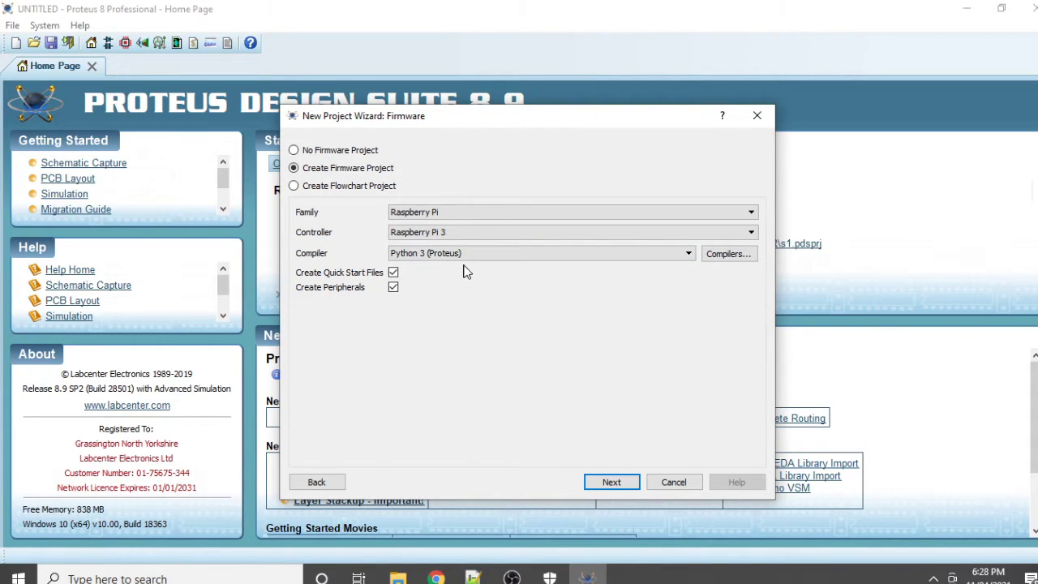
{"action": "left_click", "coordinate": [595, 485]}
{"action": "left_click", "coordinate": [603, 485]}
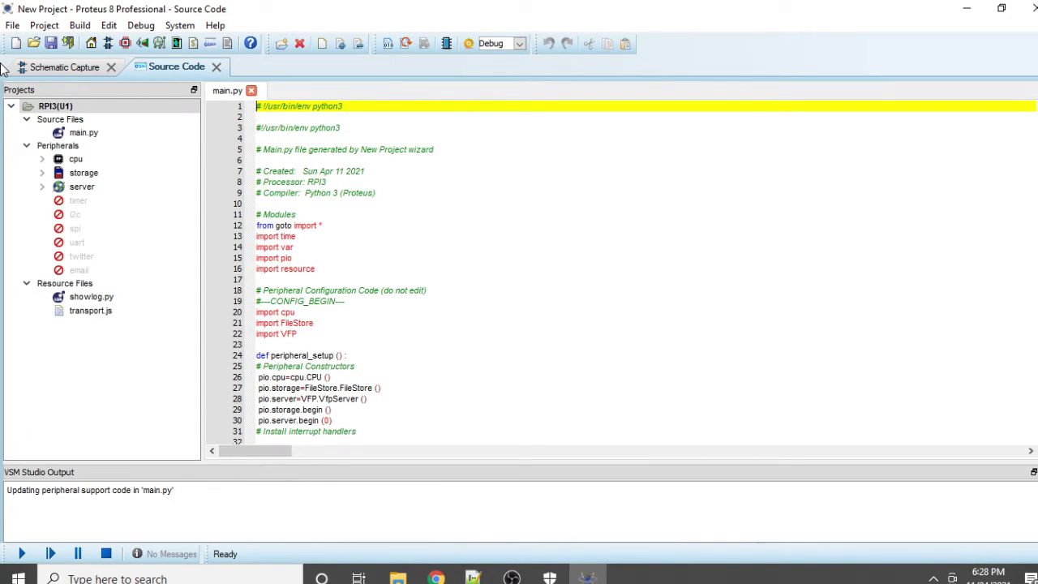
Step: Switch to the schematic and check that the device picker opens, closing it without picking a part
{"action": "left_click", "coordinate": [47, 68]}
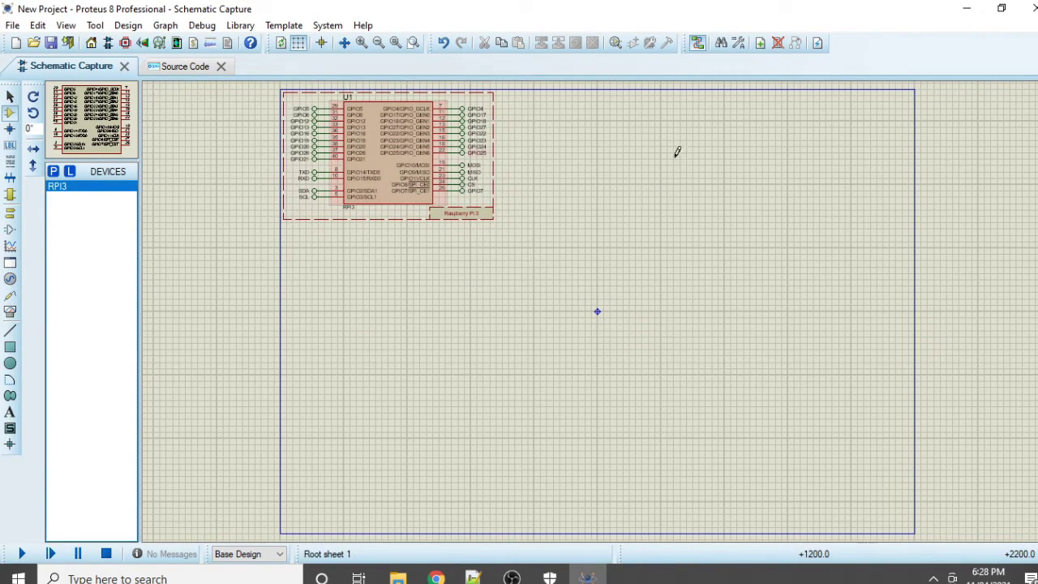
{"action": "left_click_drag", "start_coordinate": [393, 105], "coordinate": [292, 242]}
{"action": "mouse_move", "coordinate": [389, 144]}
{"action": "left_mouse_down"}
{"action": "mouse_move", "coordinate": [389, 170]}
{"action": "mouse_move", "coordinate": [376, 145]}
{"action": "left_mouse_up"}
{"action": "left_click", "coordinate": [685, 249]}
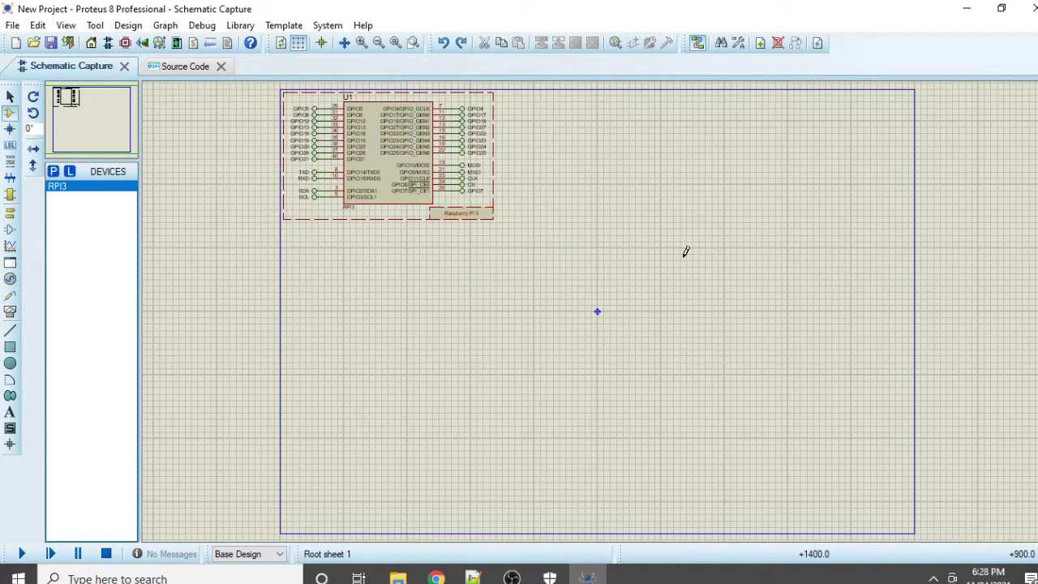
{"action": "key", "text": "Escape"}
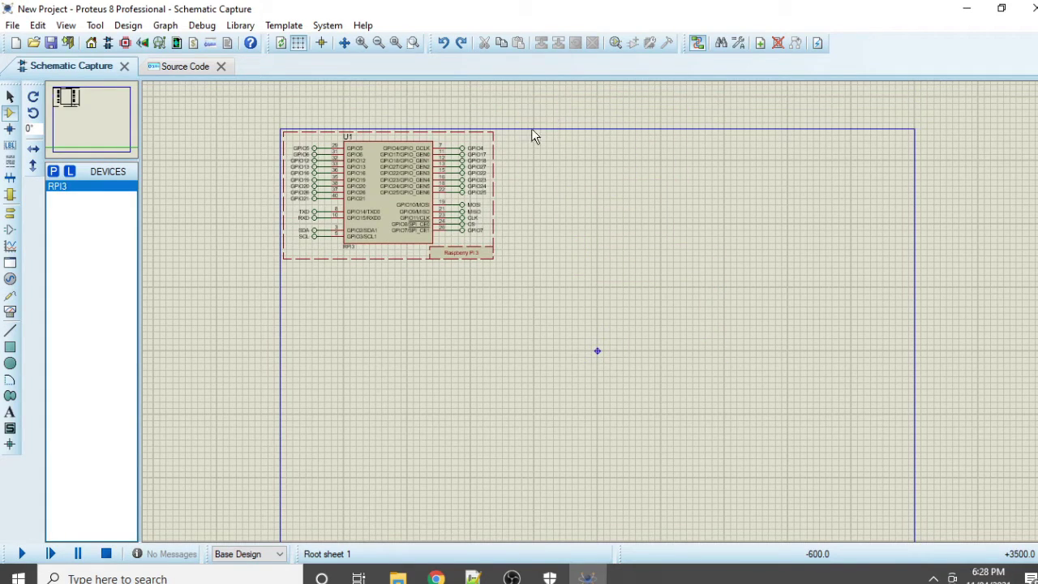
{"action": "left_click", "coordinate": [53, 172]}
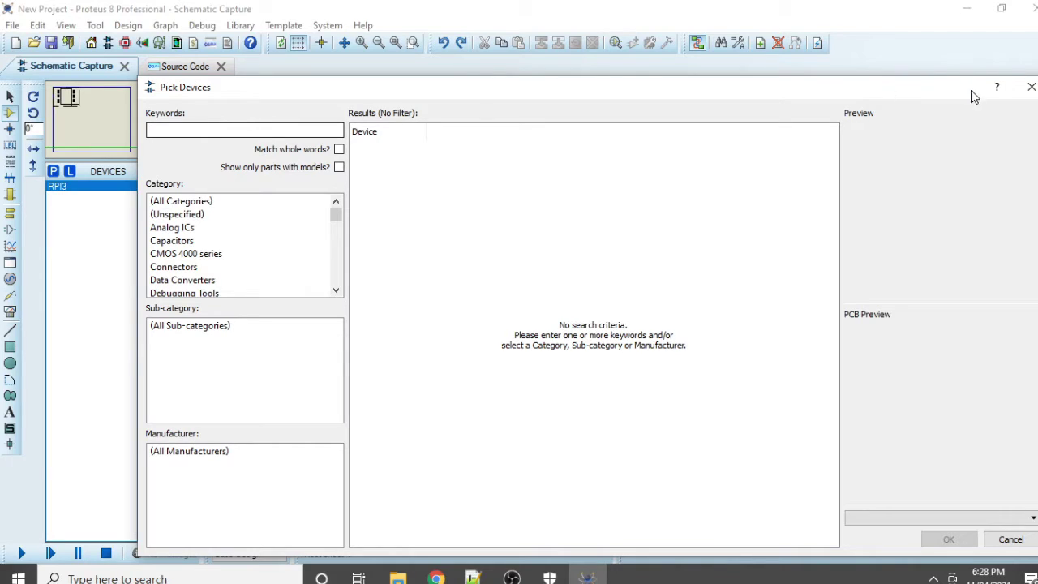
{"action": "left_click", "coordinate": [1031, 86]}
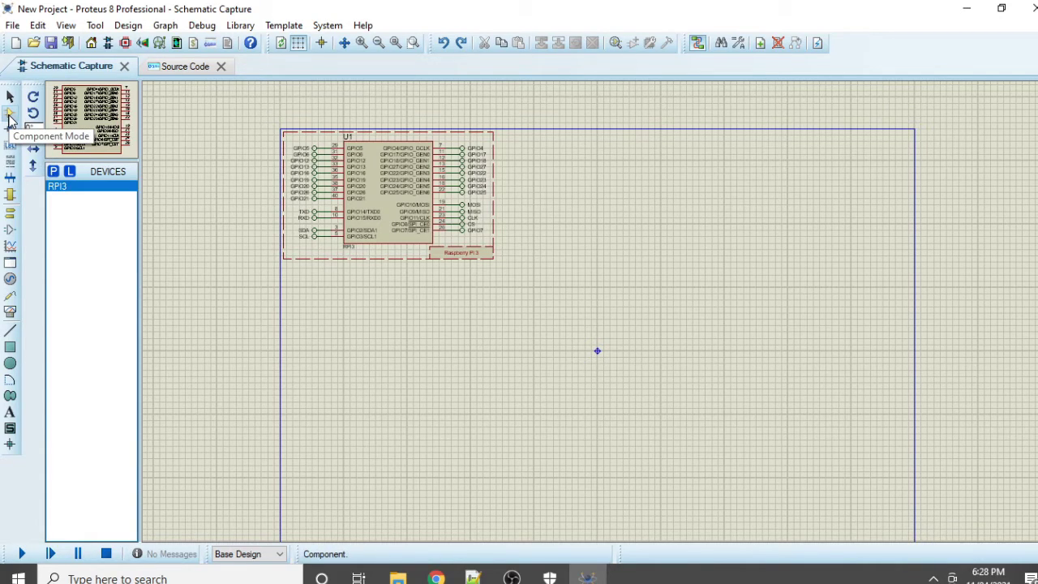
Step: Find the L293D driver in the device picker and place it beside the Raspberry Pi 3 block on the schematic
{"action": "left_click", "coordinate": [52, 173]}
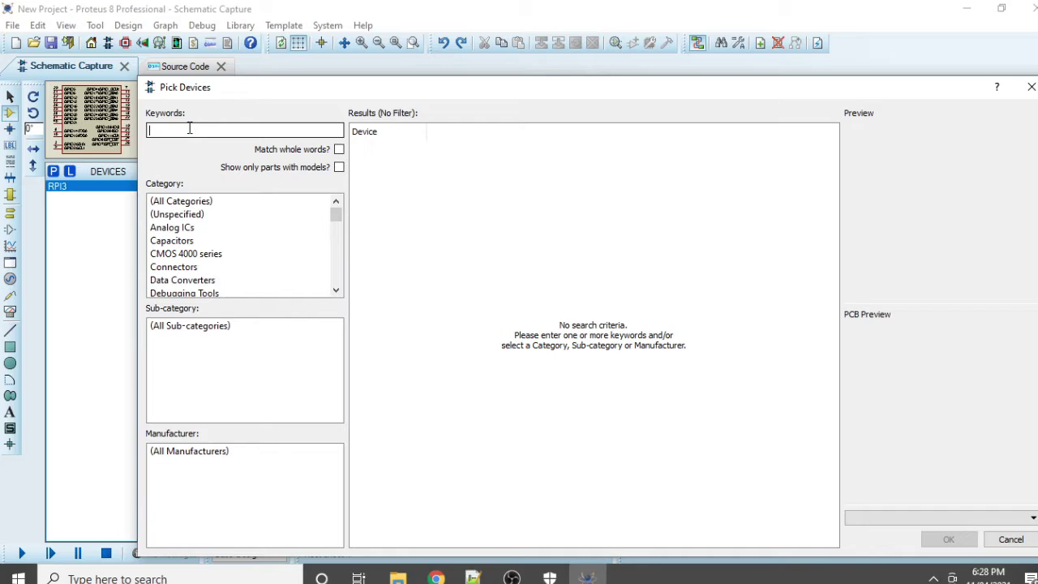
{"action": "type", "text": "I293d"}
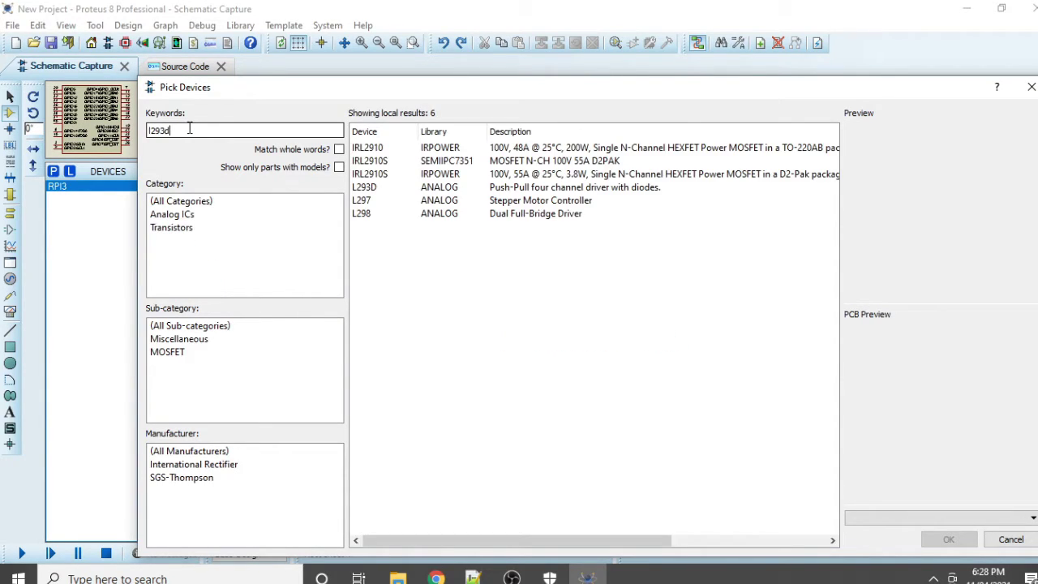
{"action": "left_click", "coordinate": [452, 153]}
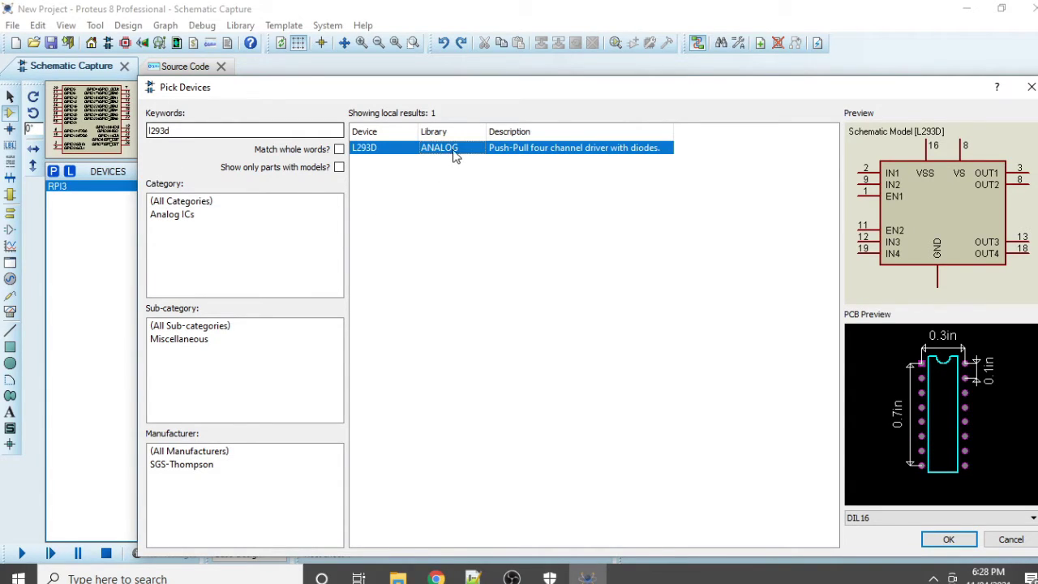
{"action": "left_click", "coordinate": [949, 539]}
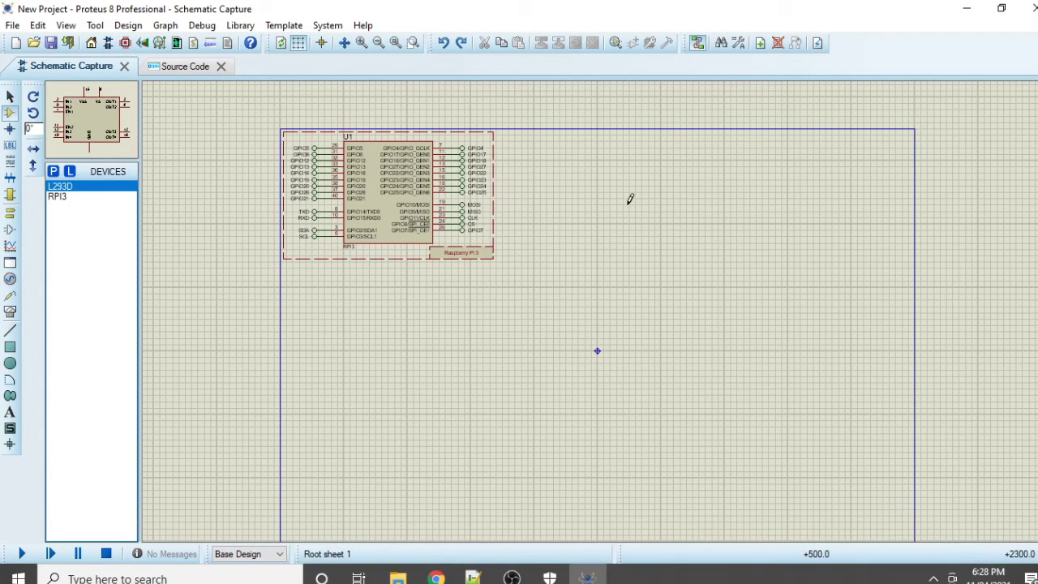
{"action": "left_click", "coordinate": [576, 154]}
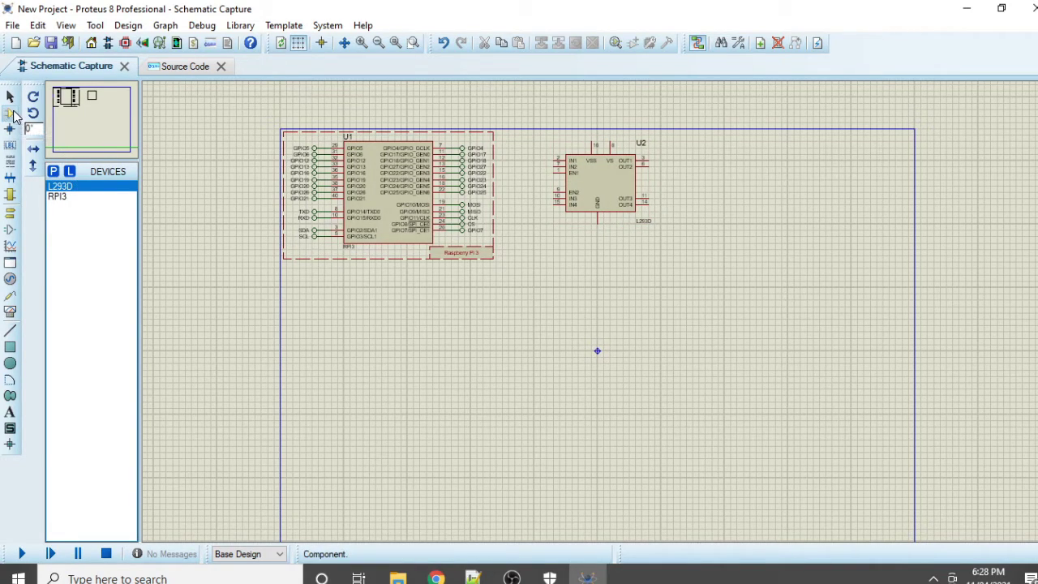
Step: Search the devices for "dc motor", place a MOTOR-DC beside the L293D, and rotate it so its terminals are vertical
{"action": "left_click", "coordinate": [55, 172]}
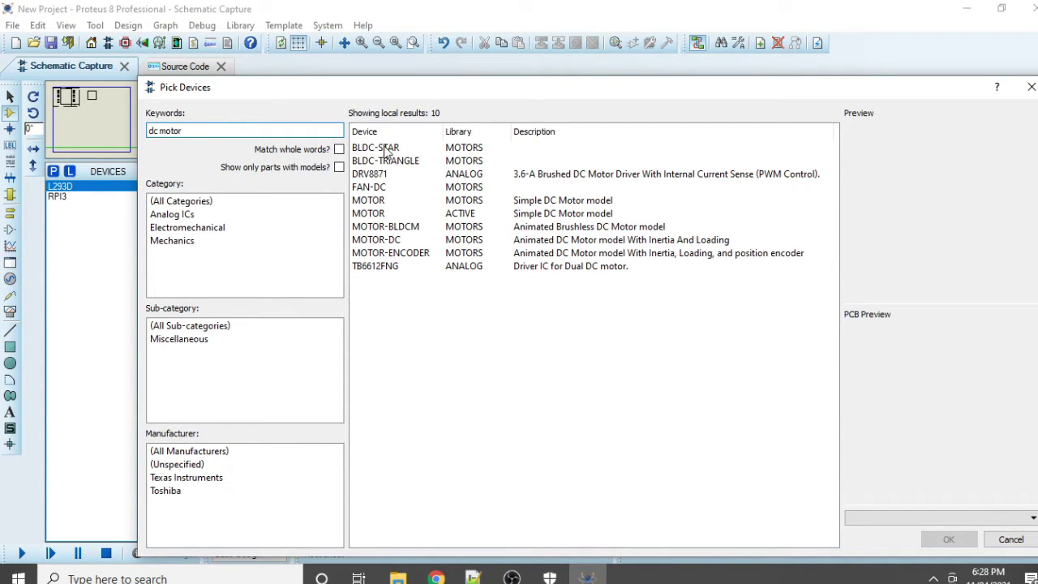
{"action": "left_click", "coordinate": [380, 241]}
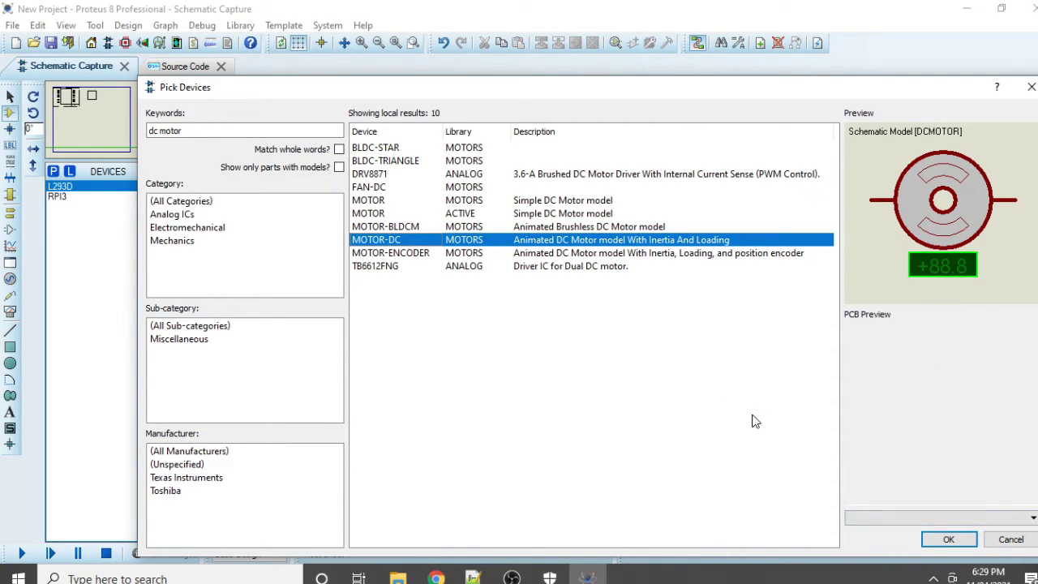
{"action": "left_click", "coordinate": [947, 540]}
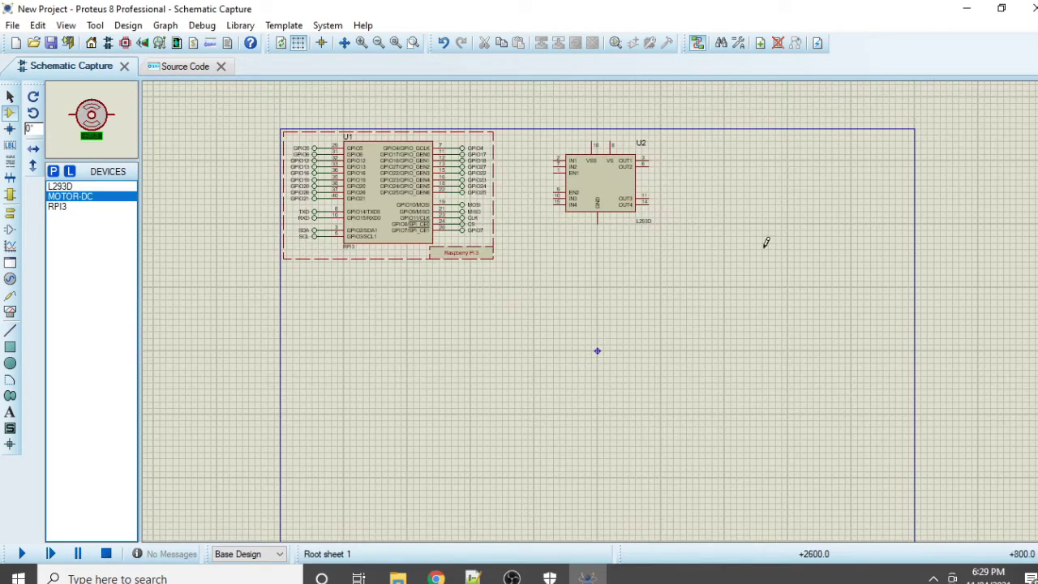
{"action": "left_click", "coordinate": [728, 171]}
{"action": "left_click", "coordinate": [730, 174]}
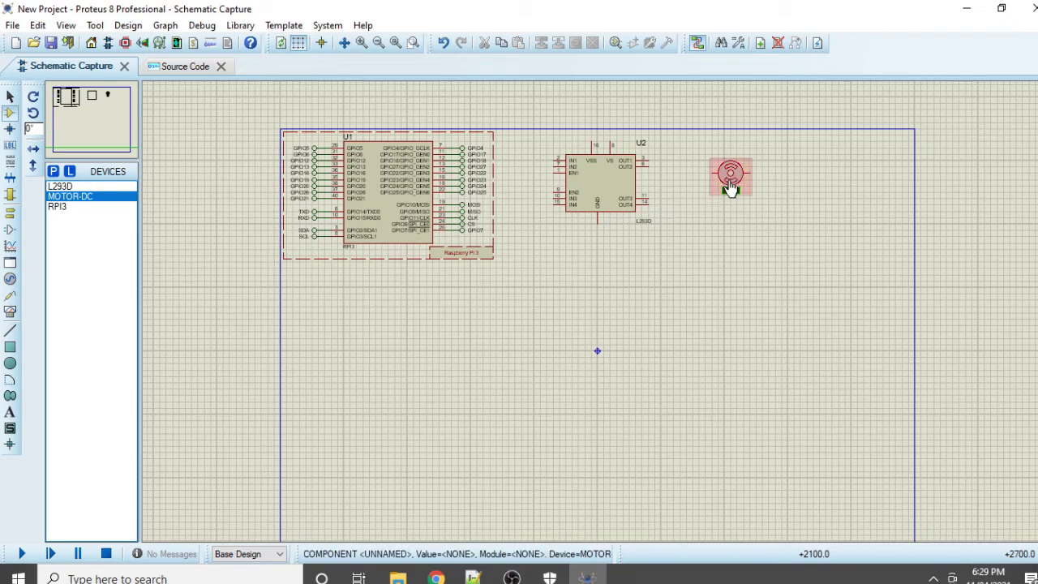
{"action": "right_click", "coordinate": [730, 187]}
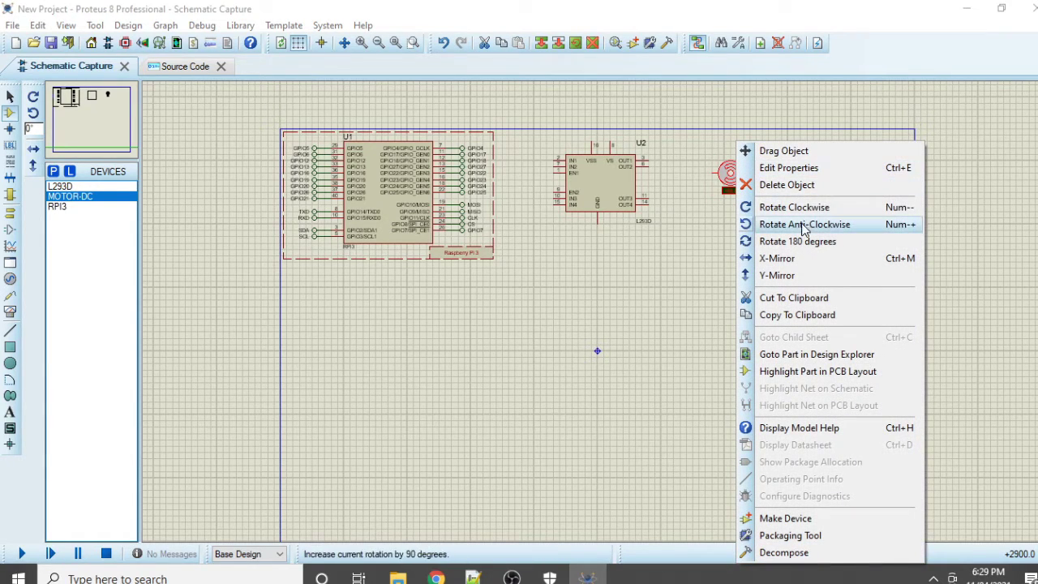
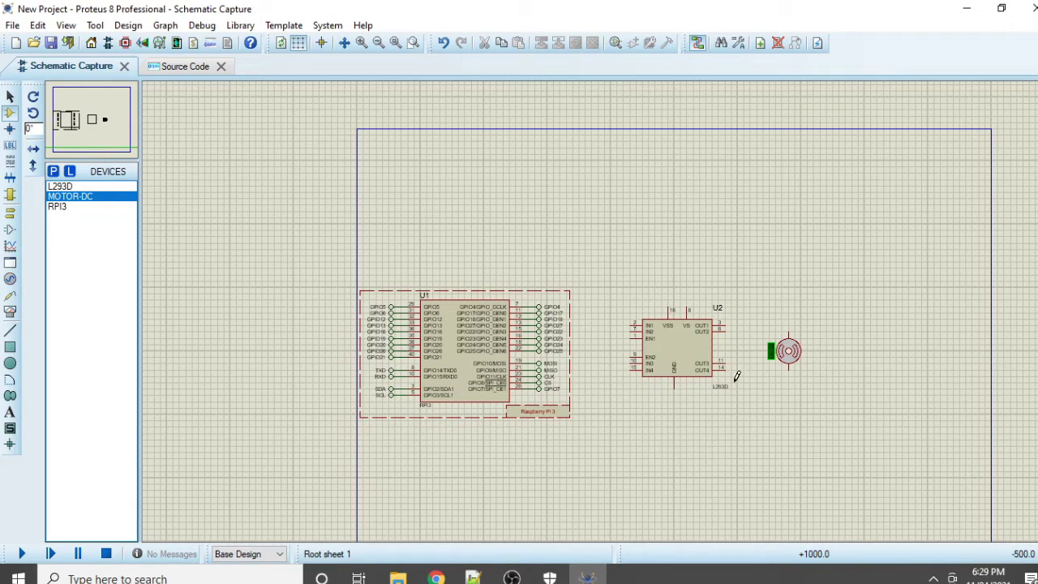
Step: Wire the L293D's IN1 pin to the Raspberry Pi's GPIO17 line and its IN2 pin to the GPIO27 line
{"action": "scroll", "coordinate": [737, 360], "scroll_direction": "up", "scroll_amount": 1}
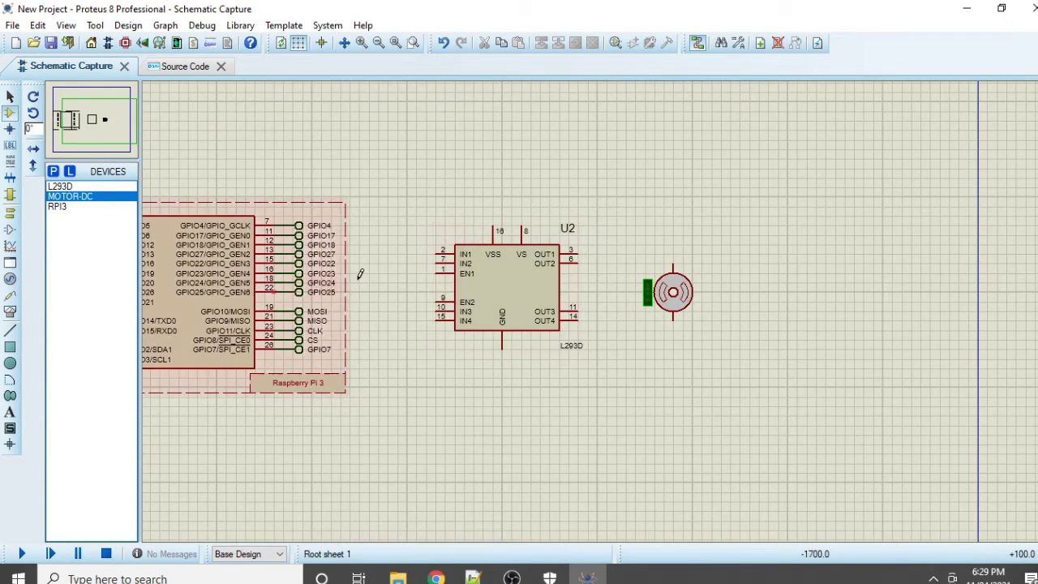
{"action": "scroll", "coordinate": [354, 274], "scroll_direction": "up", "scroll_amount": 1}
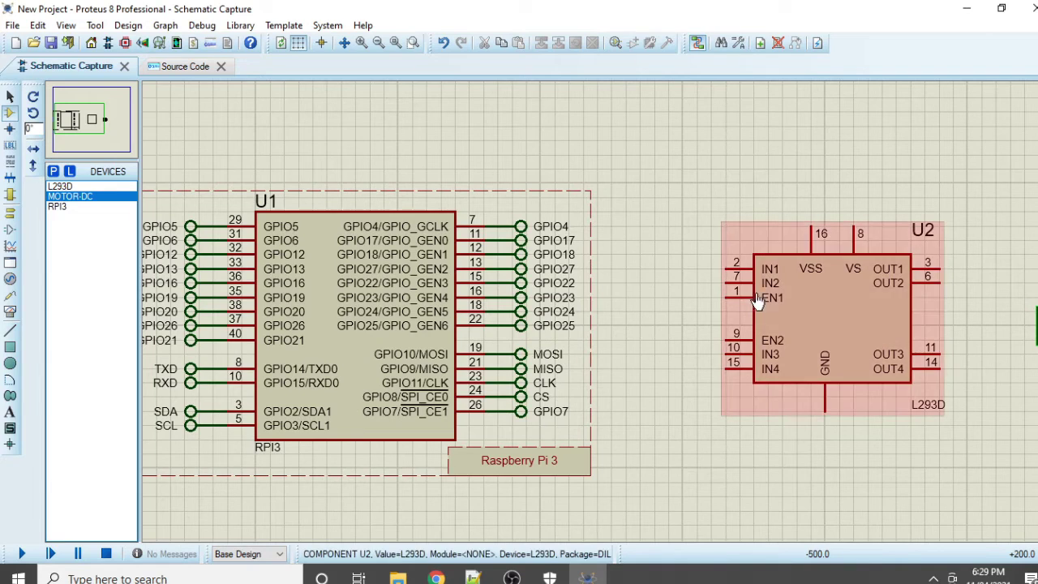
{"action": "left_click", "coordinate": [725, 261]}
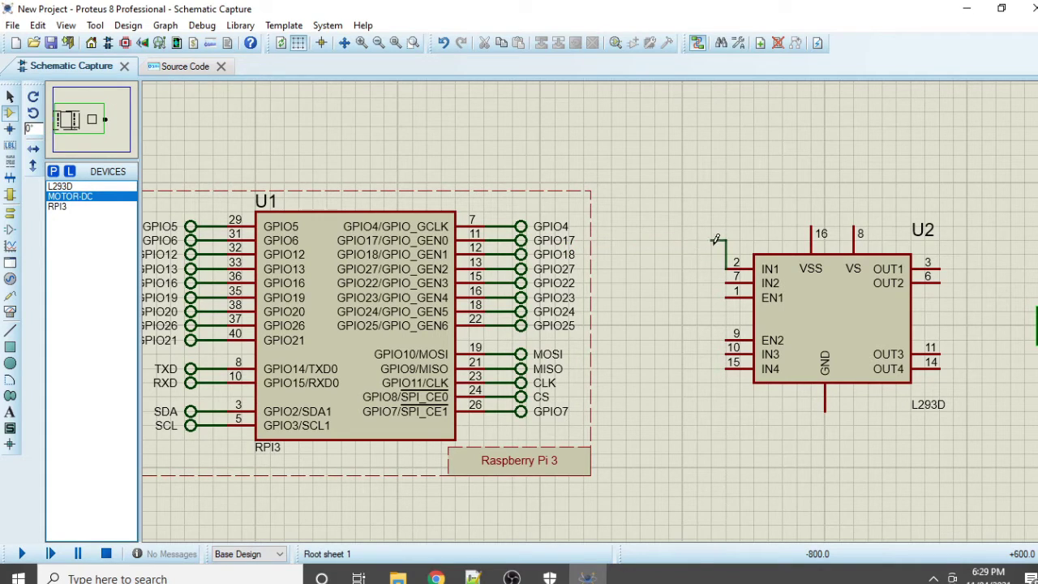
{"action": "left_click", "coordinate": [517, 241]}
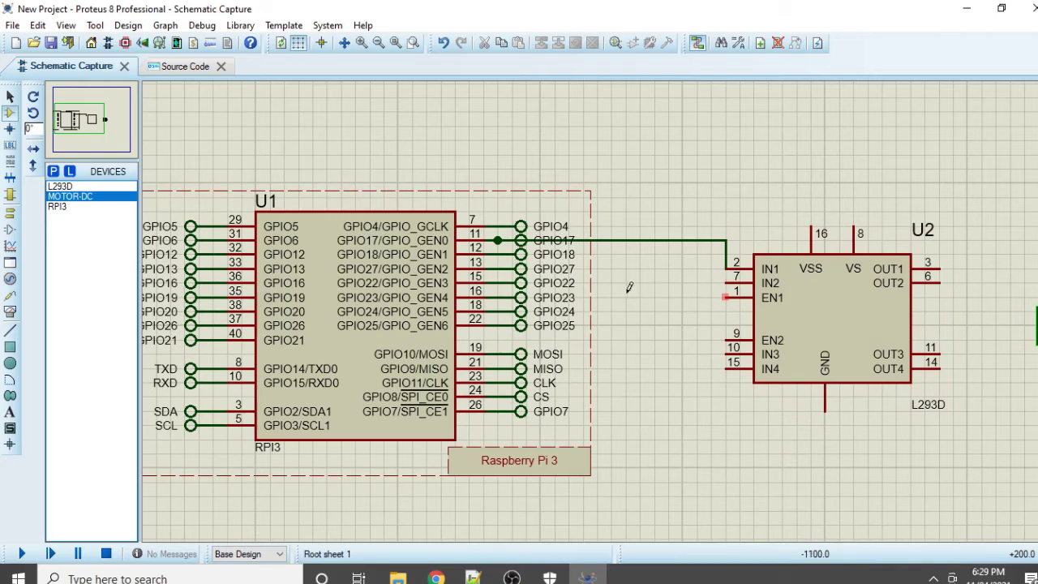
{"action": "left_click", "coordinate": [717, 280]}
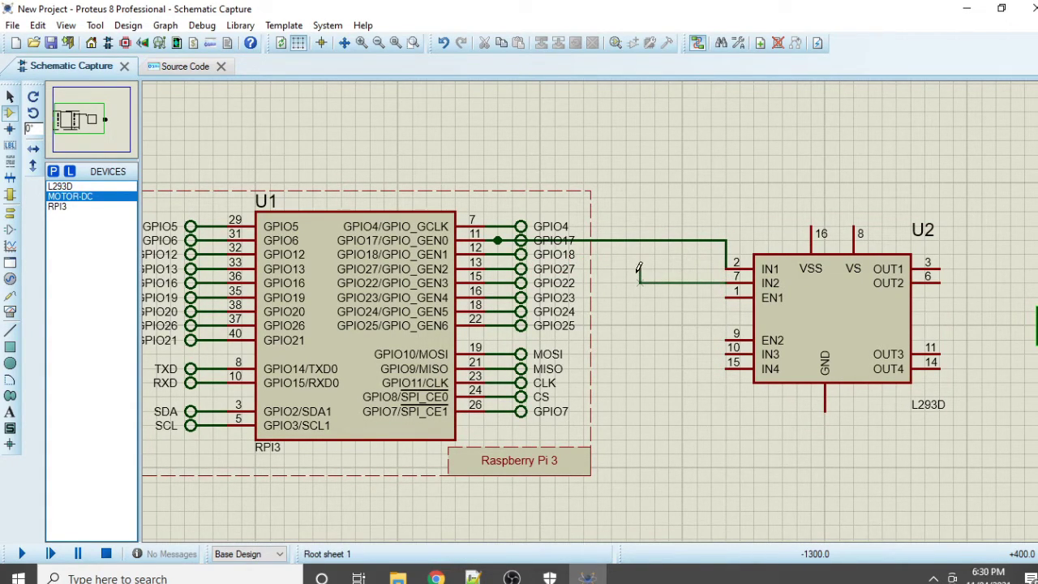
{"action": "left_click", "coordinate": [510, 268]}
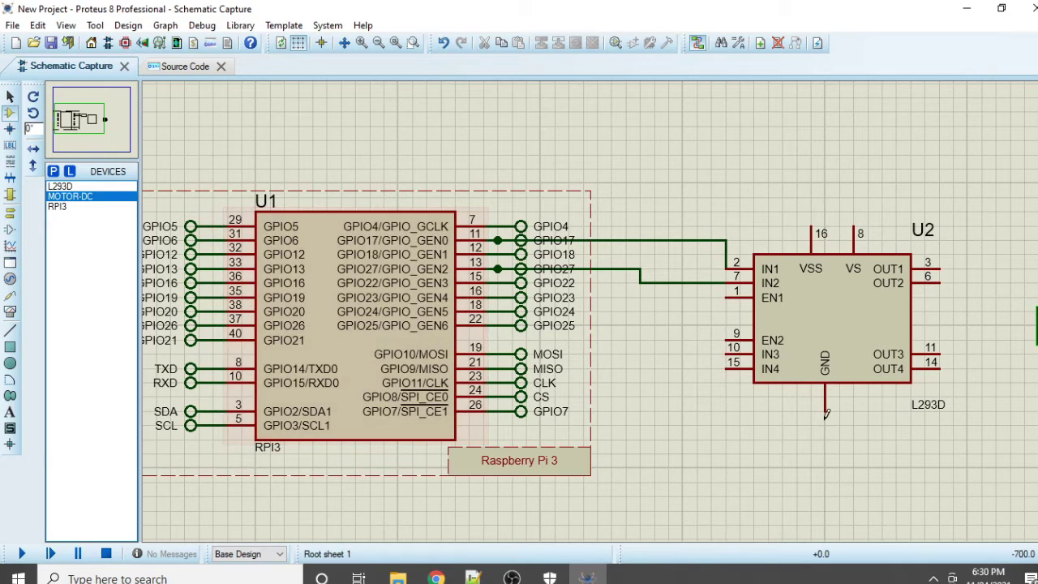
Step: Place a ground terminal below the L293D and connect it to the chip's GND pin
{"action": "left_click", "coordinate": [10, 212]}
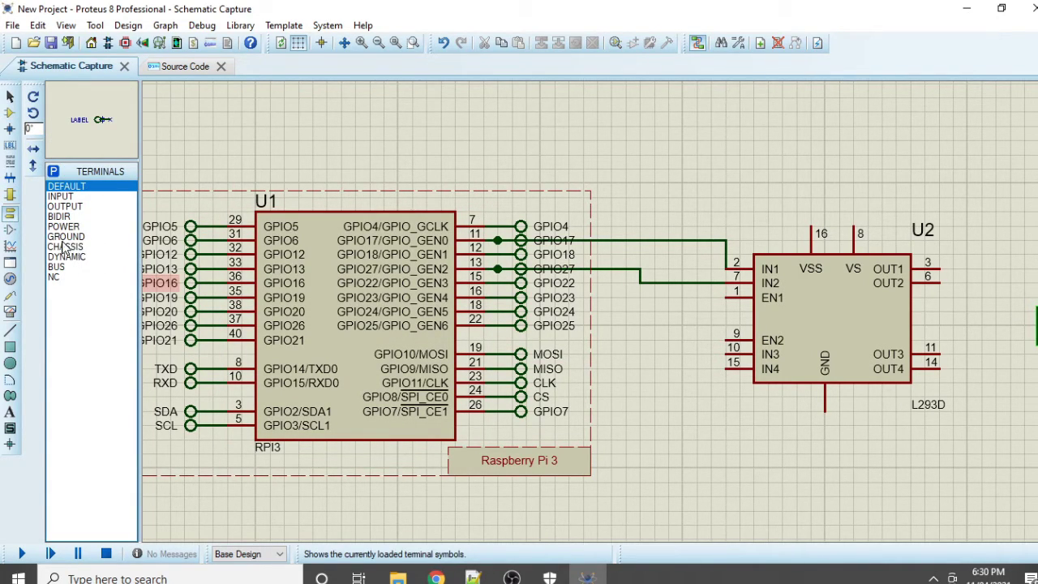
{"action": "left_click", "coordinate": [66, 236]}
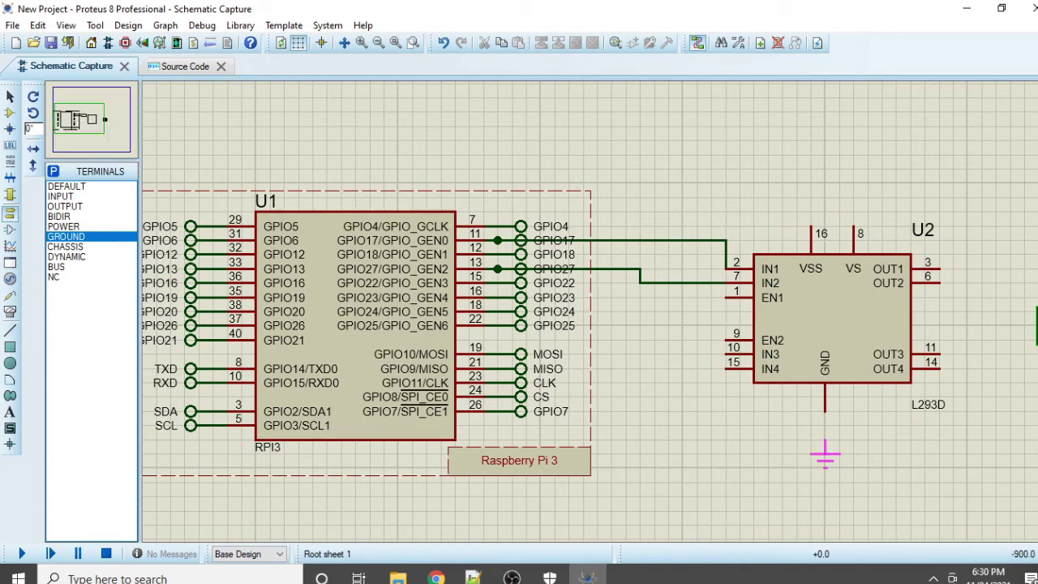
{"action": "left_click", "coordinate": [826, 444]}
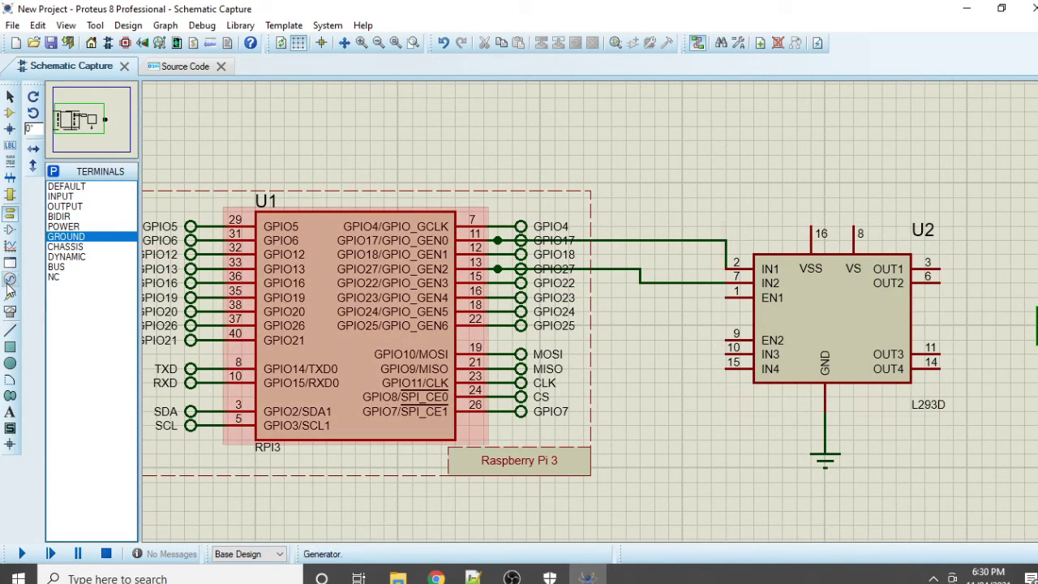
Step: Place a DC generator above the L293D and wire it to the VSS pin
{"action": "left_click", "coordinate": [10, 279]}
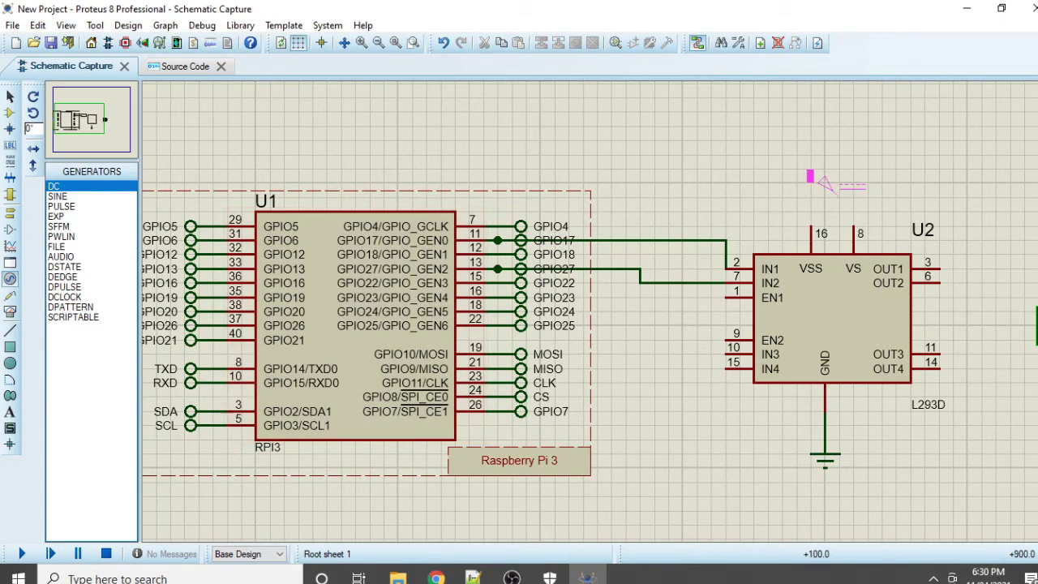
{"action": "left_click", "coordinate": [832, 182]}
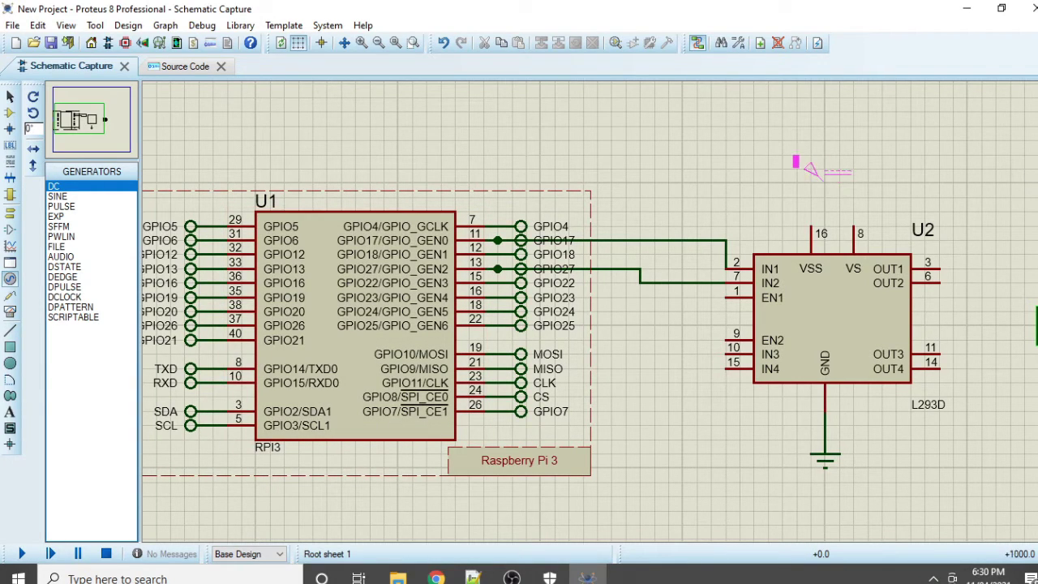
{"action": "left_click", "coordinate": [825, 185]}
{"action": "left_click", "coordinate": [810, 228]}
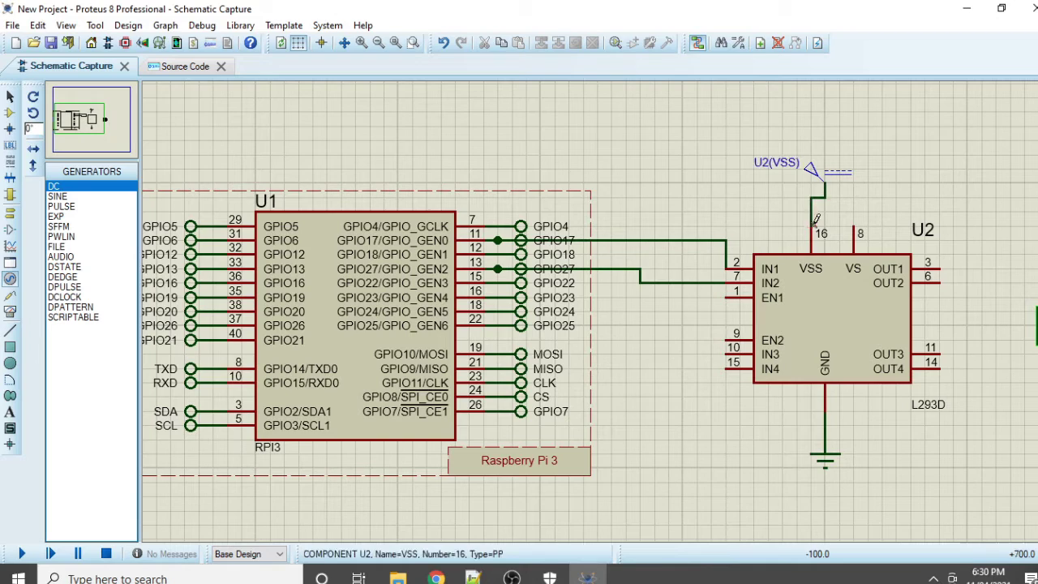
{"action": "left_click", "coordinate": [821, 194]}
{"action": "right_click", "coordinate": [819, 196]}
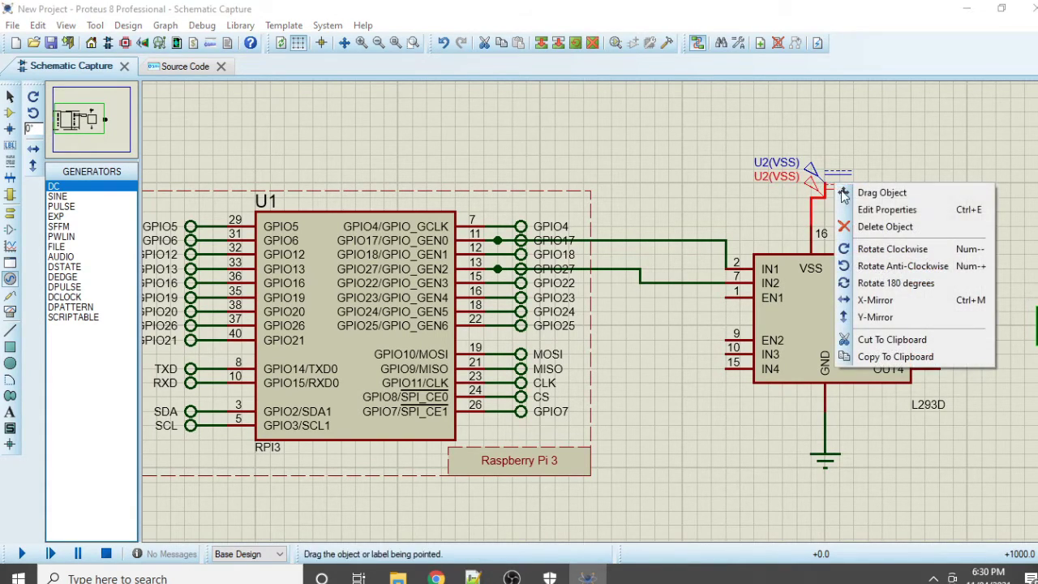
{"action": "left_click", "coordinate": [856, 226]}
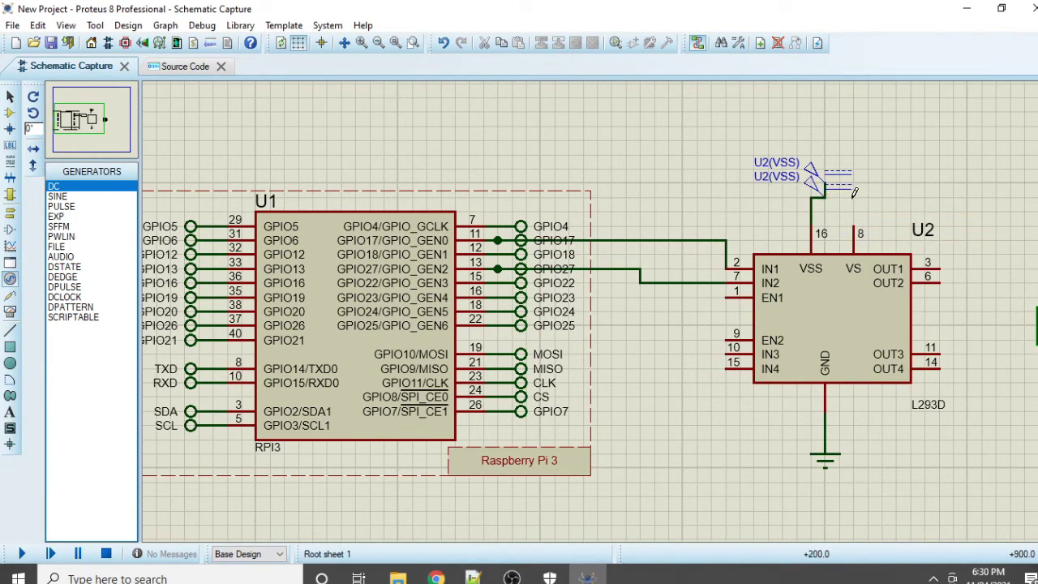
{"action": "right_click", "coordinate": [860, 192]}
{"action": "key", "text": "Escape"}
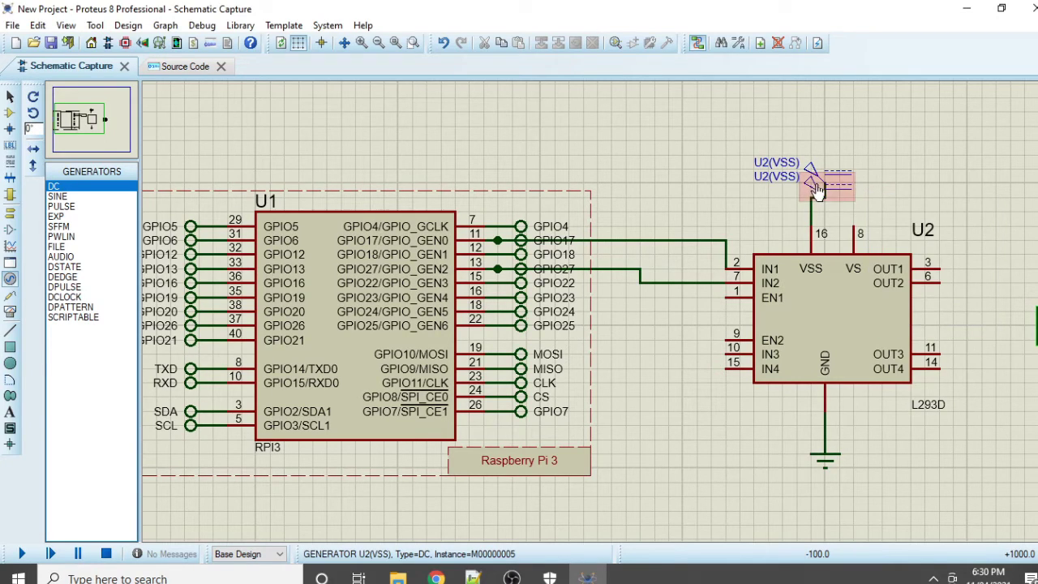
{"action": "right_click", "coordinate": [814, 182]}
{"action": "left_click", "coordinate": [816, 198]}
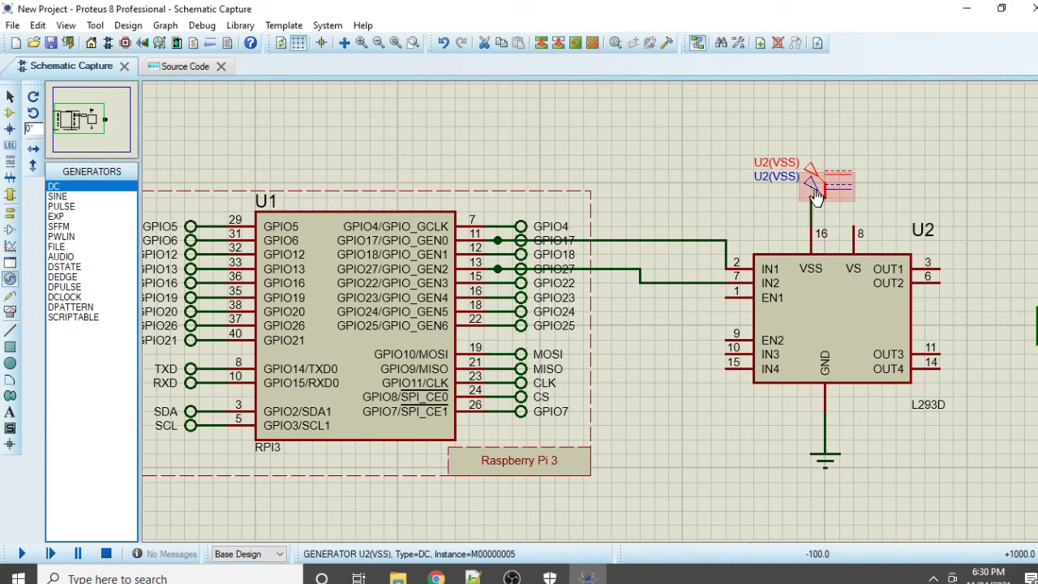
{"action": "right_click", "coordinate": [814, 187]}
{"action": "left_click", "coordinate": [852, 225]}
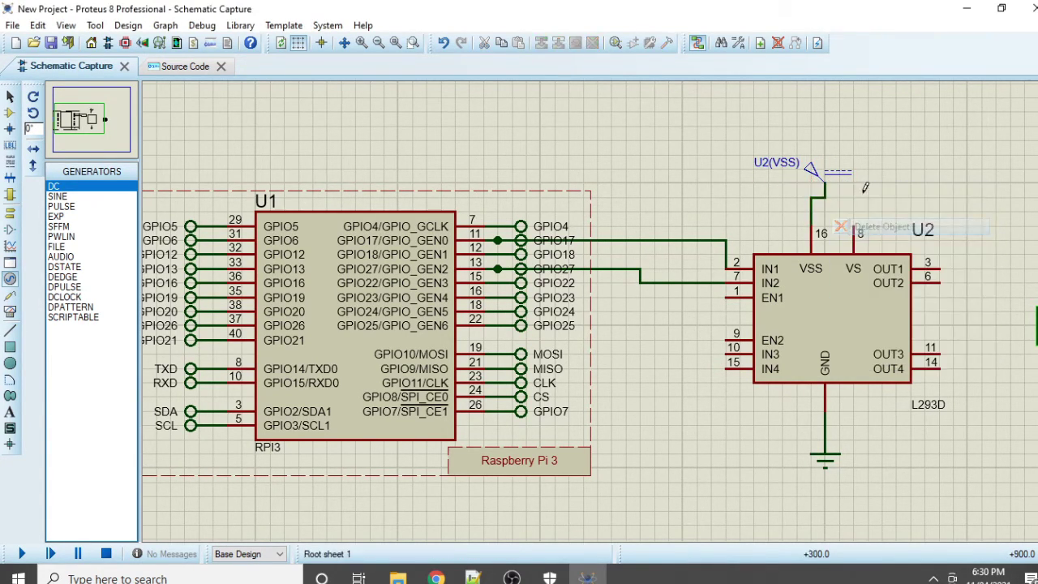
Step: Wire the L293D's VS pin to the DC generator as well and set the generator's voltage to 12 V
{"action": "left_click", "coordinate": [853, 229]}
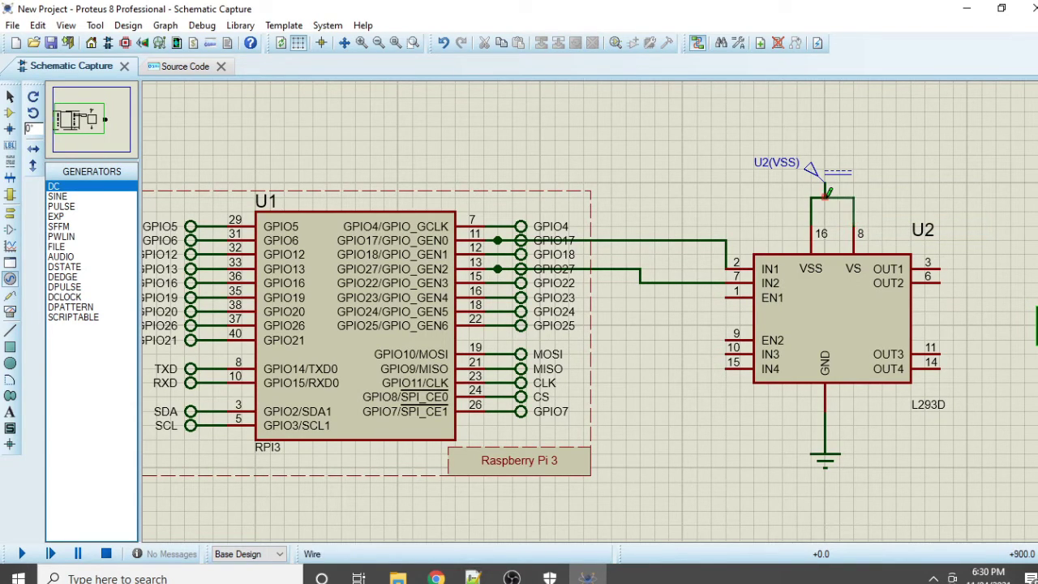
{"action": "left_click", "coordinate": [825, 197]}
{"action": "double_click", "coordinate": [811, 169]}
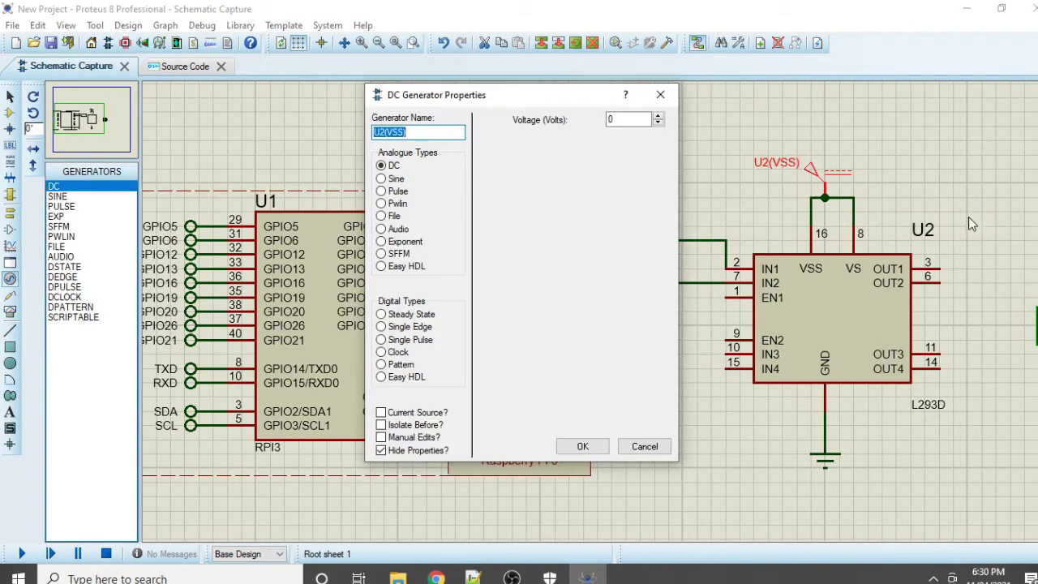
{"action": "left_click", "coordinate": [657, 116]}
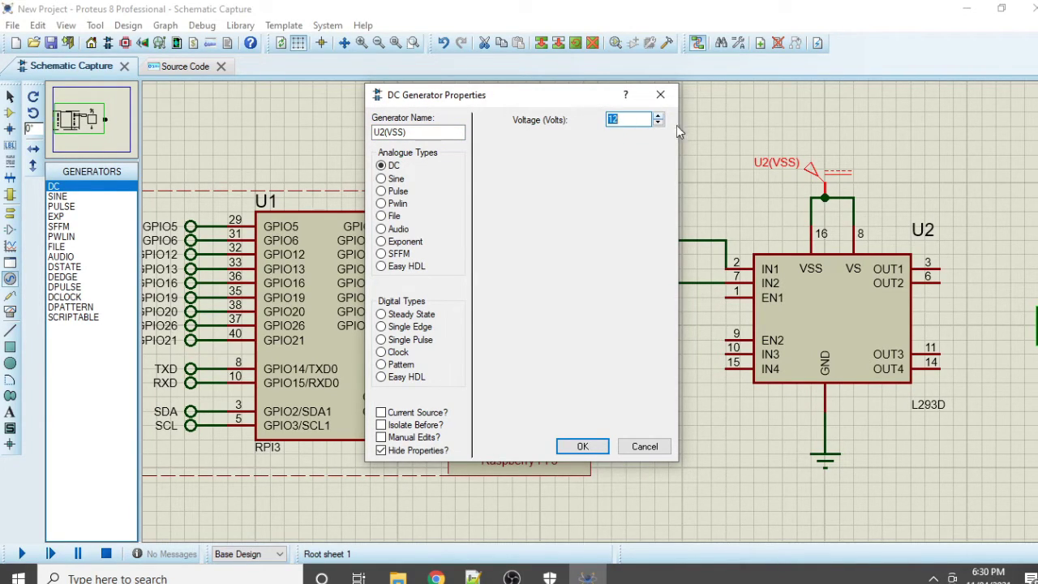
{"action": "left_click", "coordinate": [582, 446]}
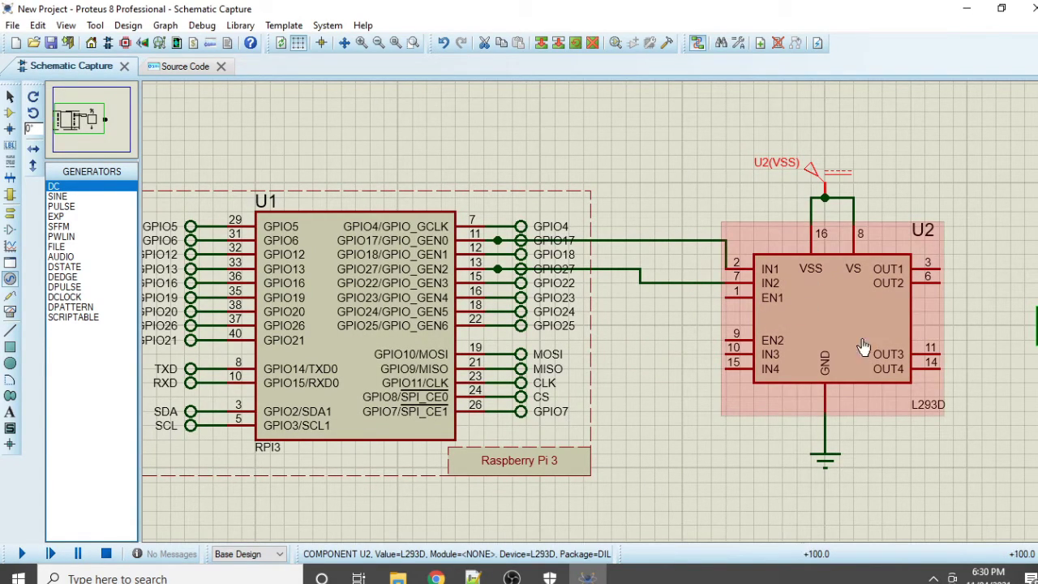
Step: Wire EN1 to the VSS supply line, and connect the motor's upper terminal to OUT1 and its lower terminal to OUT2
{"action": "left_click", "coordinate": [723, 298]}
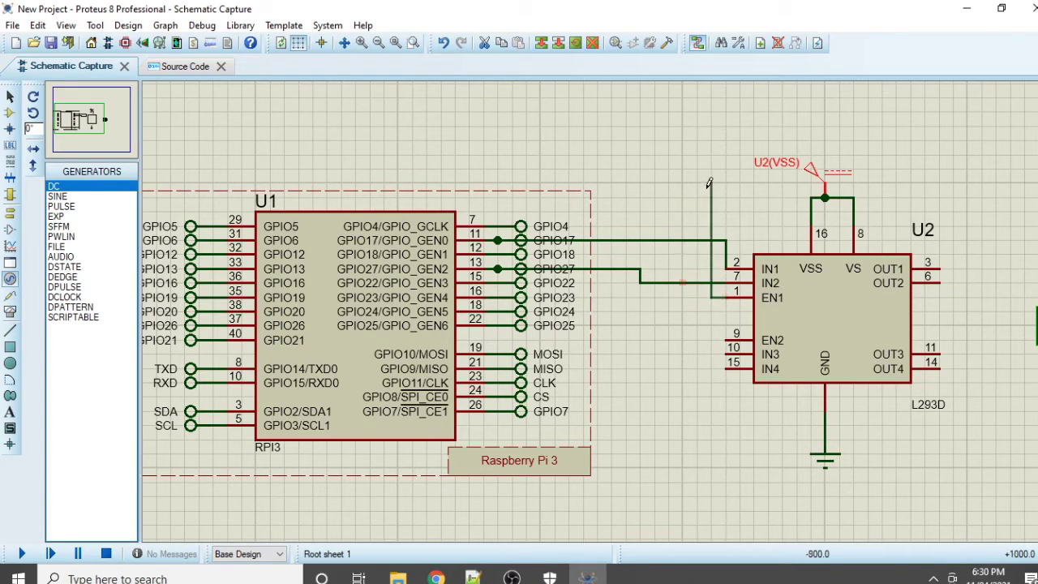
{"action": "left_click", "coordinate": [811, 211]}
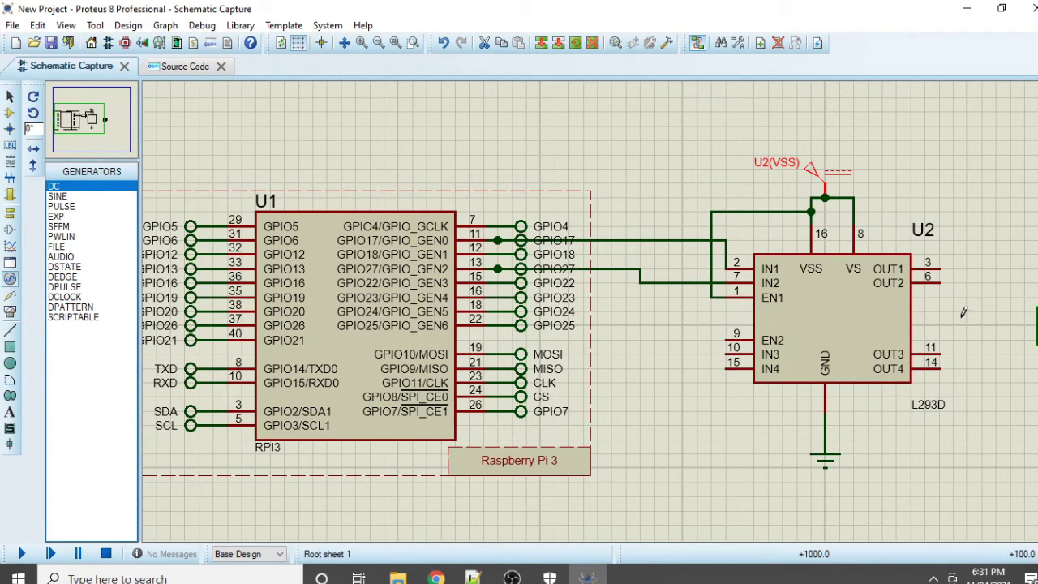
{"action": "scroll", "coordinate": [963, 312], "scroll_direction": "down", "scroll_amount": 1}
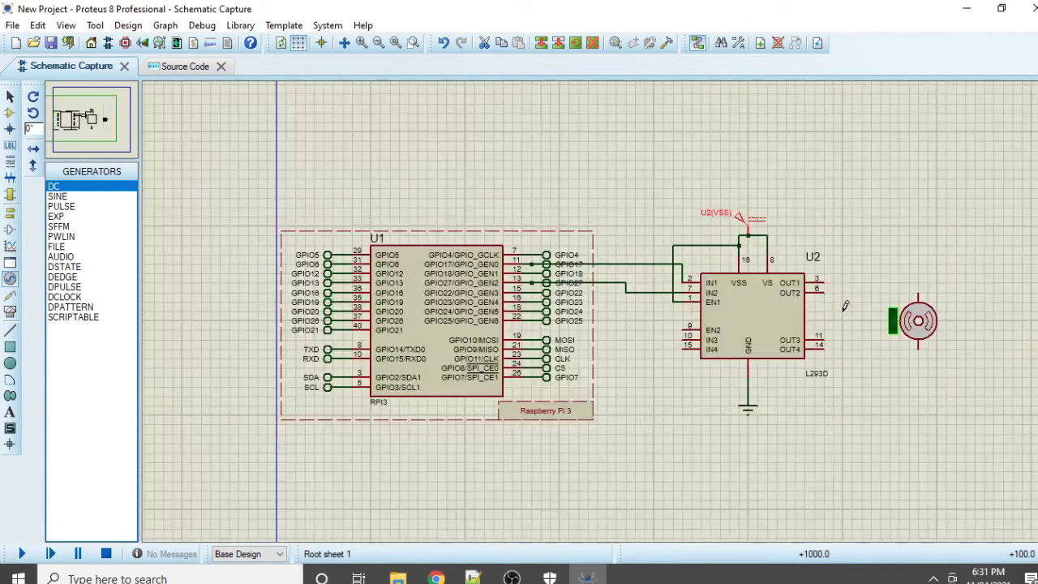
{"action": "left_click", "coordinate": [919, 286]}
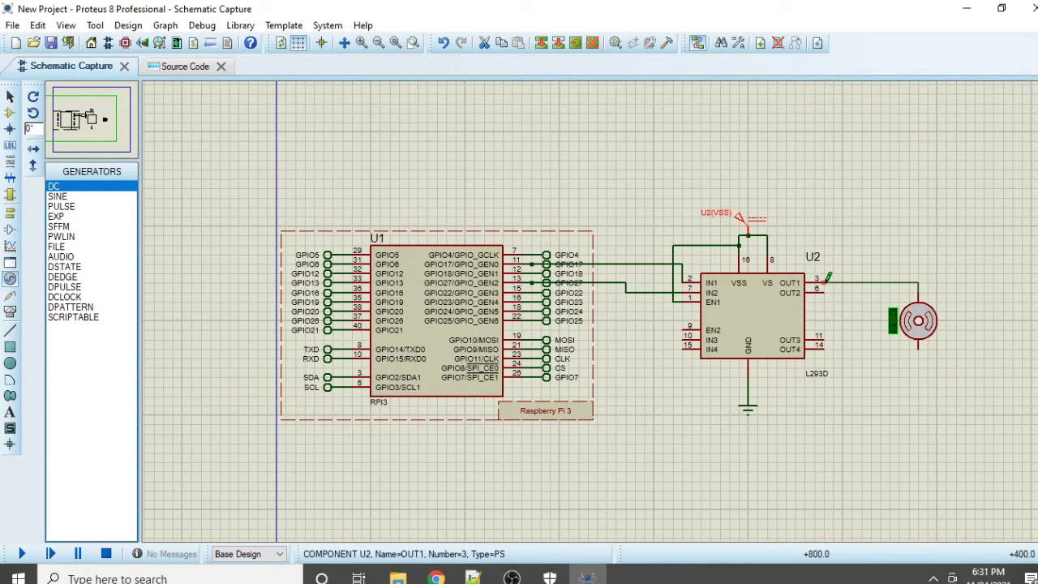
{"action": "left_click", "coordinate": [824, 282]}
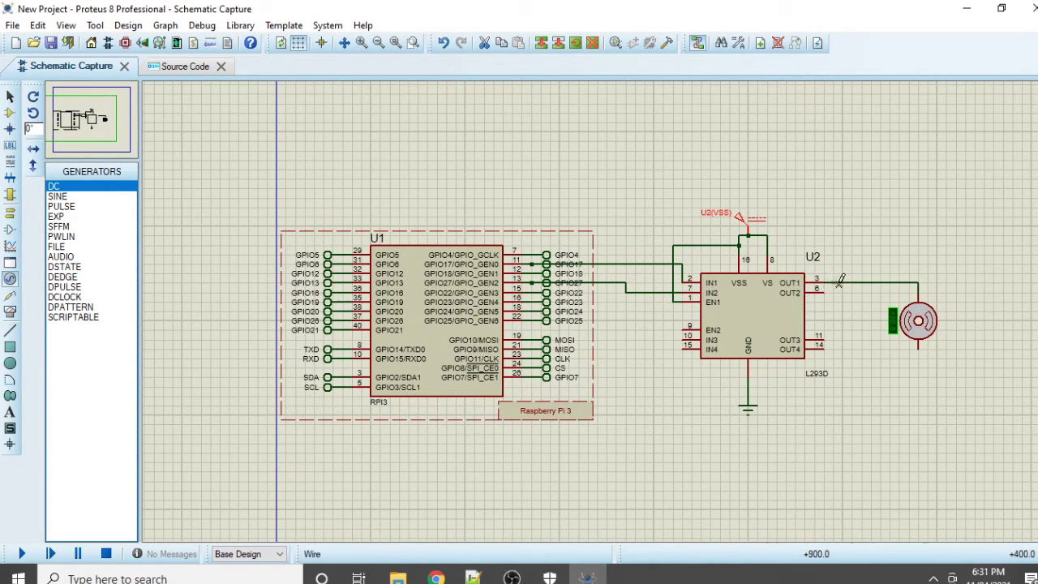
{"action": "left_click", "coordinate": [918, 348]}
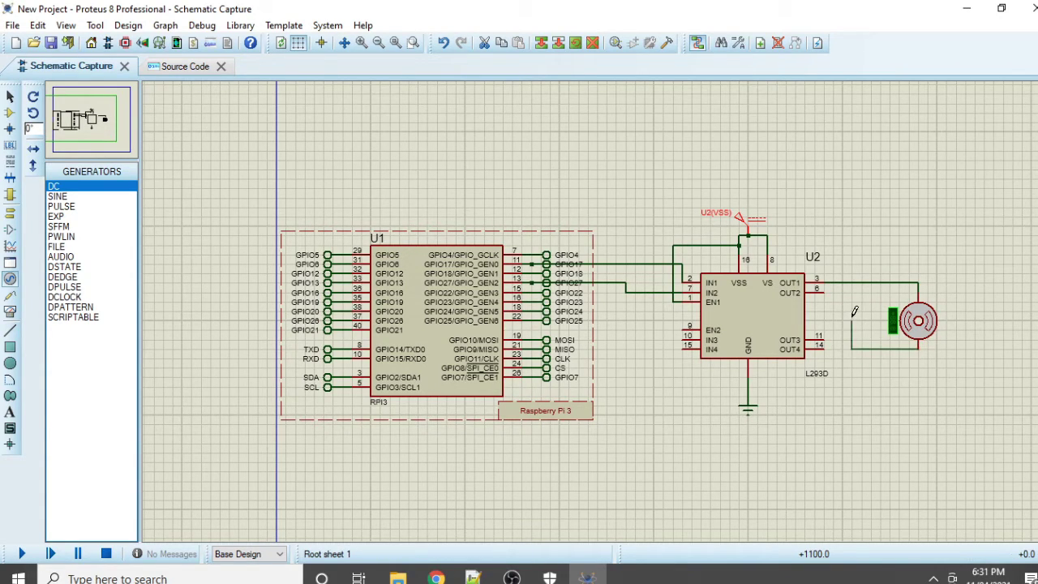
{"action": "left_click", "coordinate": [831, 289]}
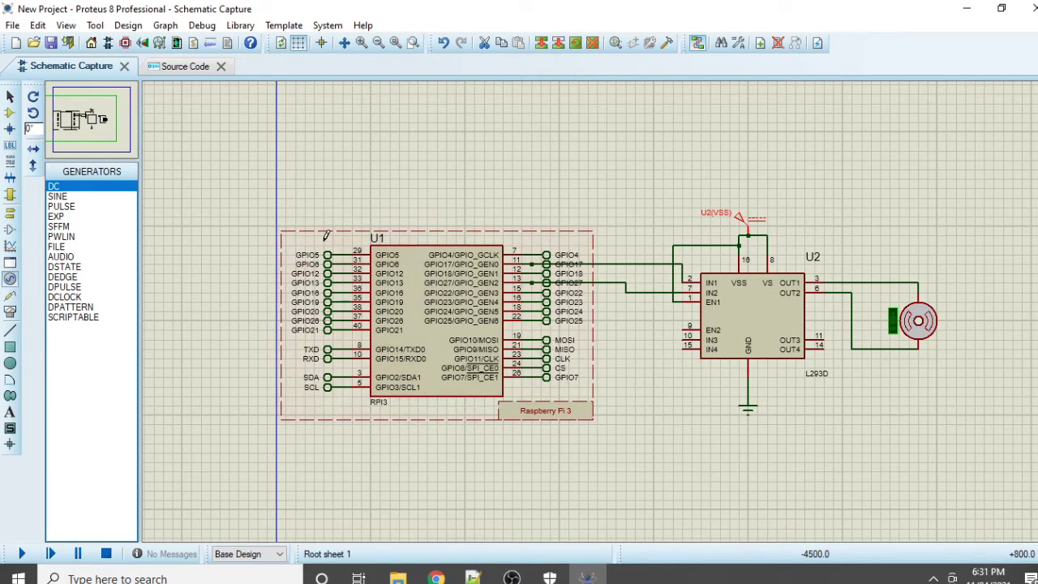
{"action": "left_click", "coordinate": [181, 68]}
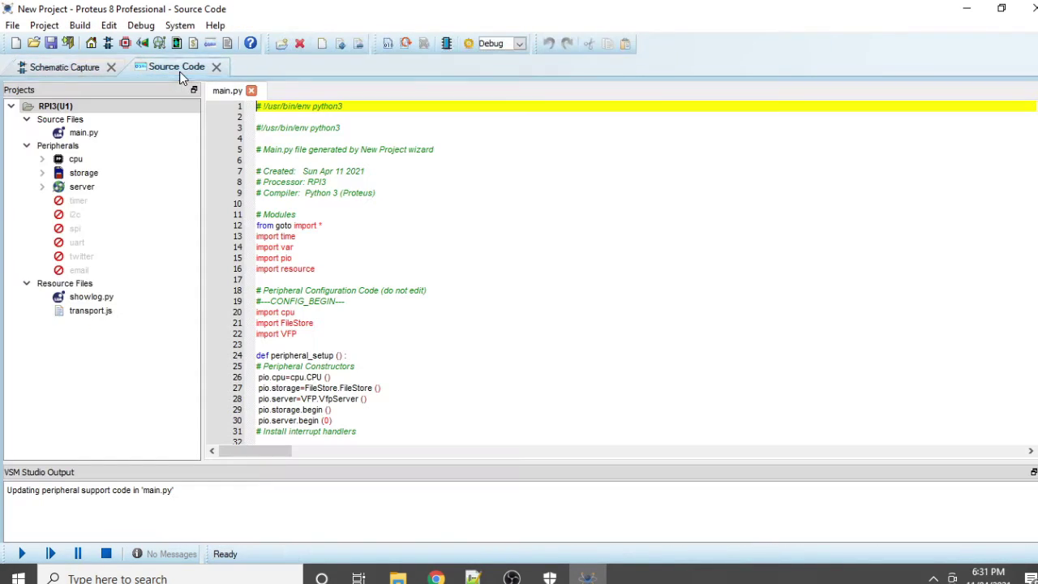
{"action": "left_click", "coordinate": [64, 67]}
{"action": "double_click", "coordinate": [428, 327]}
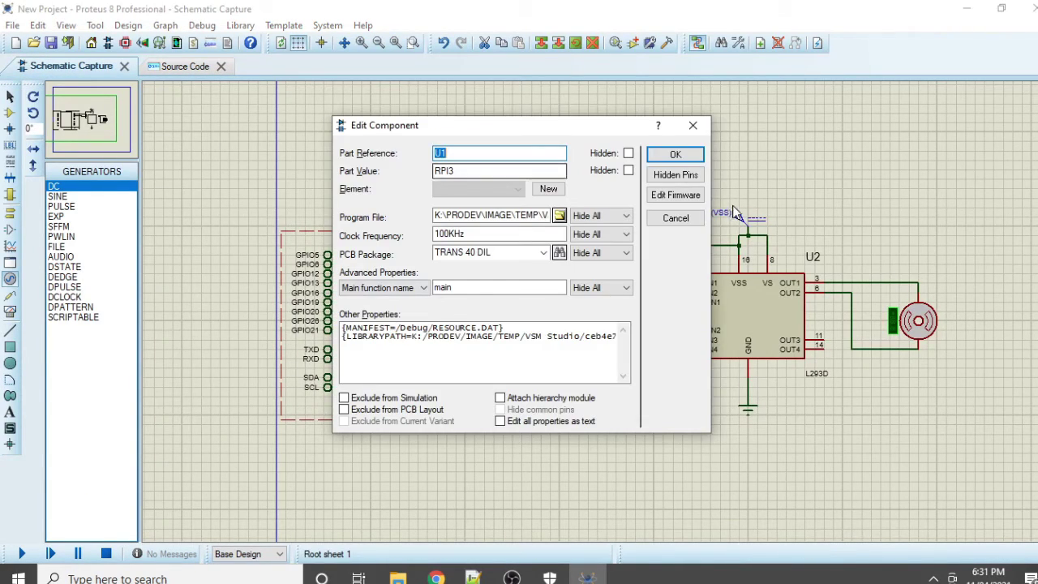
{"action": "left_click", "coordinate": [559, 216]}
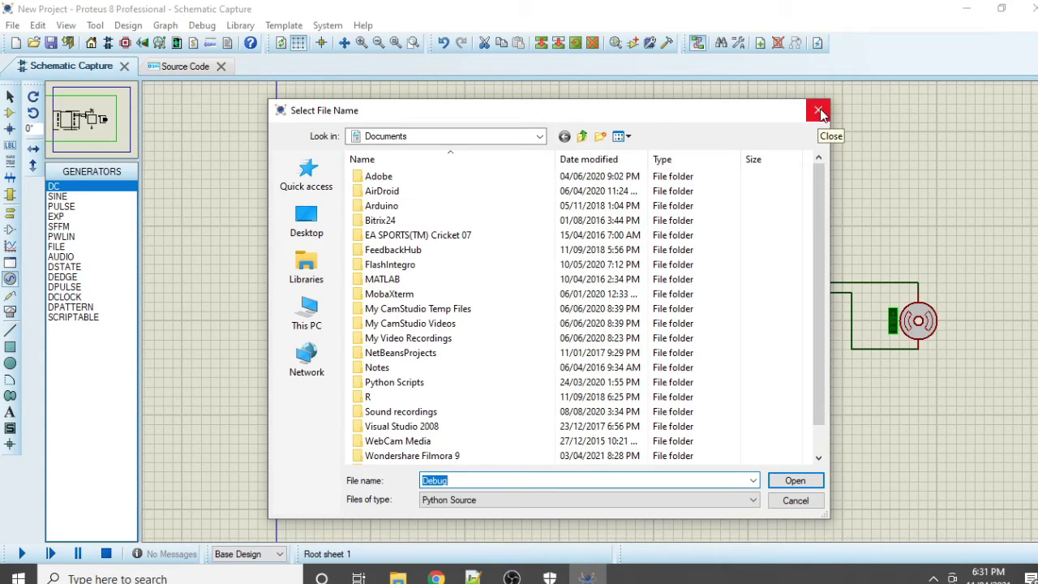
{"action": "left_click", "coordinate": [818, 112]}
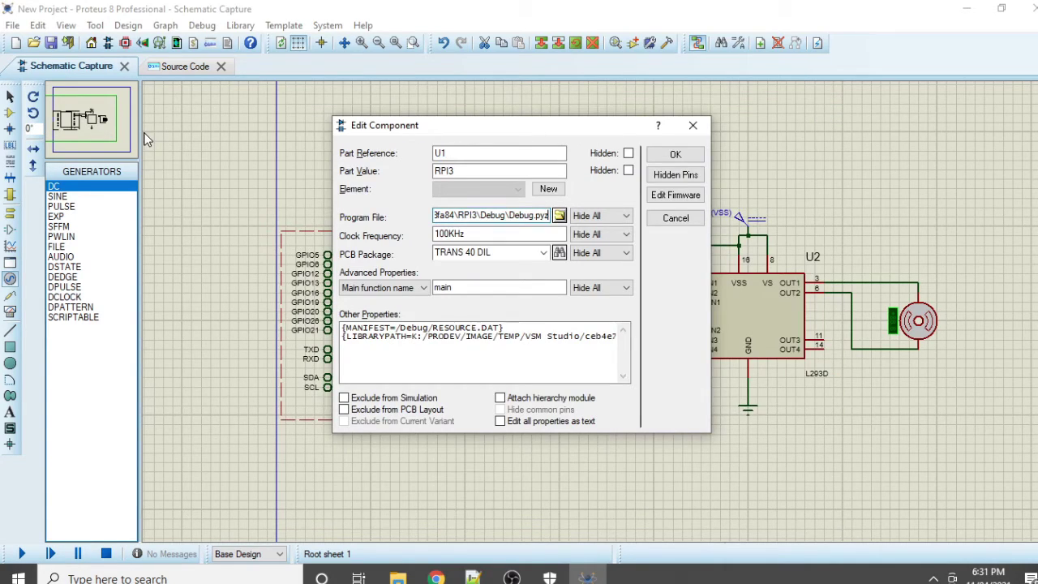
{"action": "left_click", "coordinate": [693, 125]}
Step: Delete all the generated code from main.py in the source code editor and switch to the DC_motor.py script in Notepad++
{"action": "left_click", "coordinate": [185, 65]}
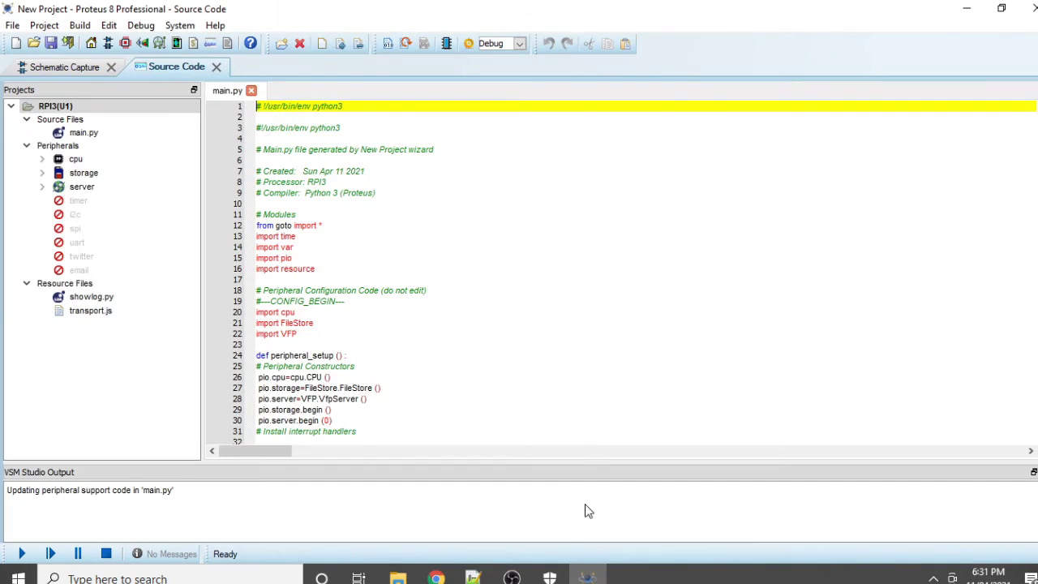
{"action": "left_click", "coordinate": [396, 423]}
{"action": "key", "text": "ctrl+a"}
{"action": "key", "text": "Delete"}
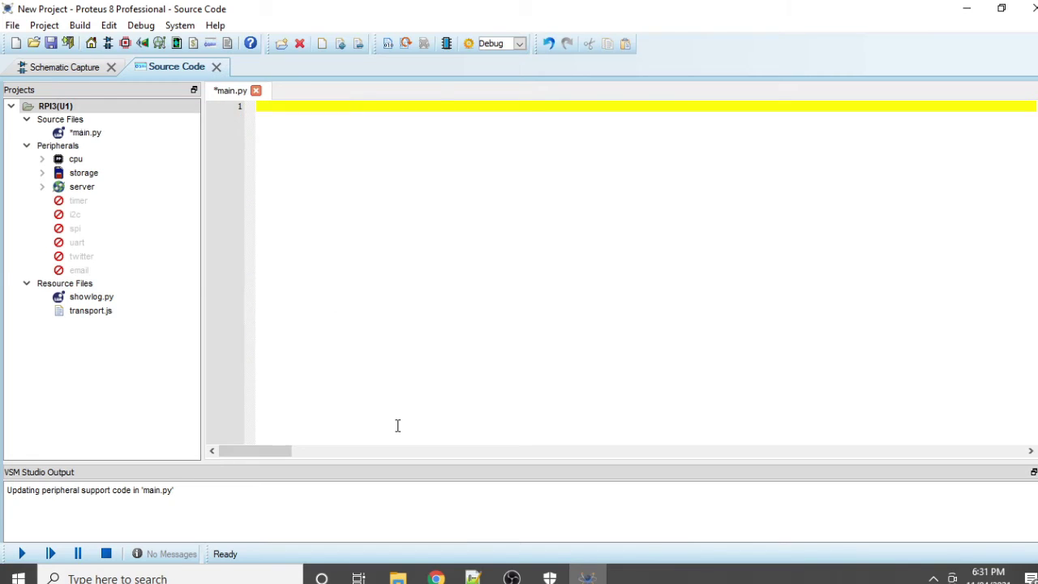
{"action": "left_click", "coordinate": [473, 577]}
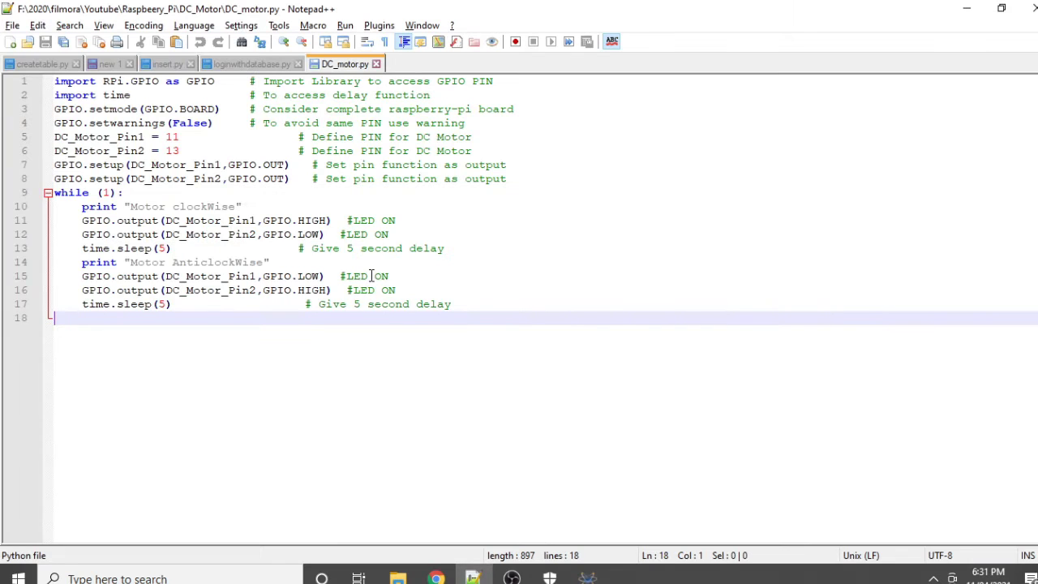
Step: Copy the whole DC_motor.py script from Notepad++ into the empty main.py in Proteus and save the file
{"action": "key", "text": "ctrl+a"}
{"action": "key", "text": "ctrl+c"}
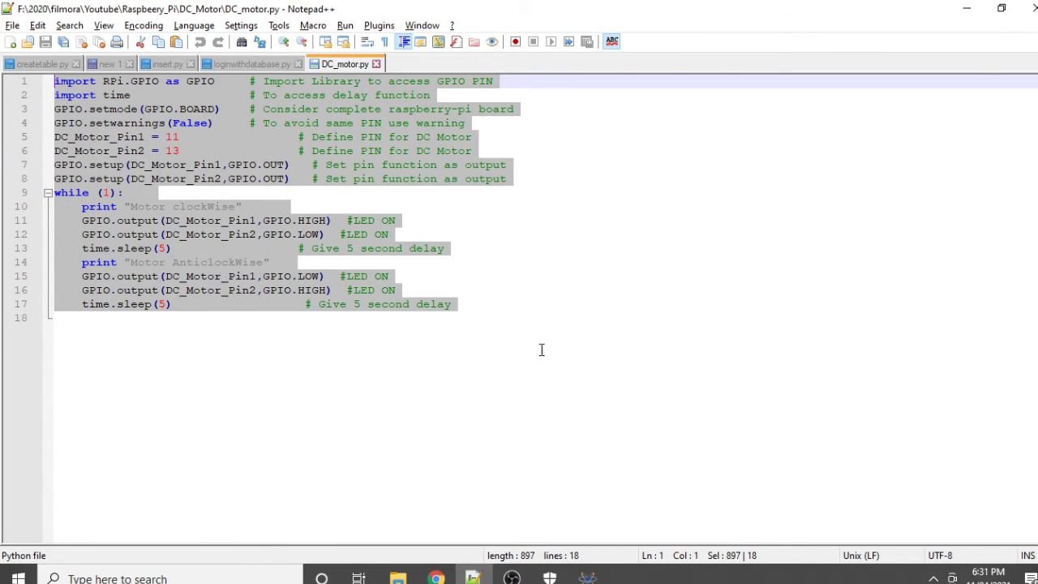
{"action": "left_click", "coordinate": [587, 577]}
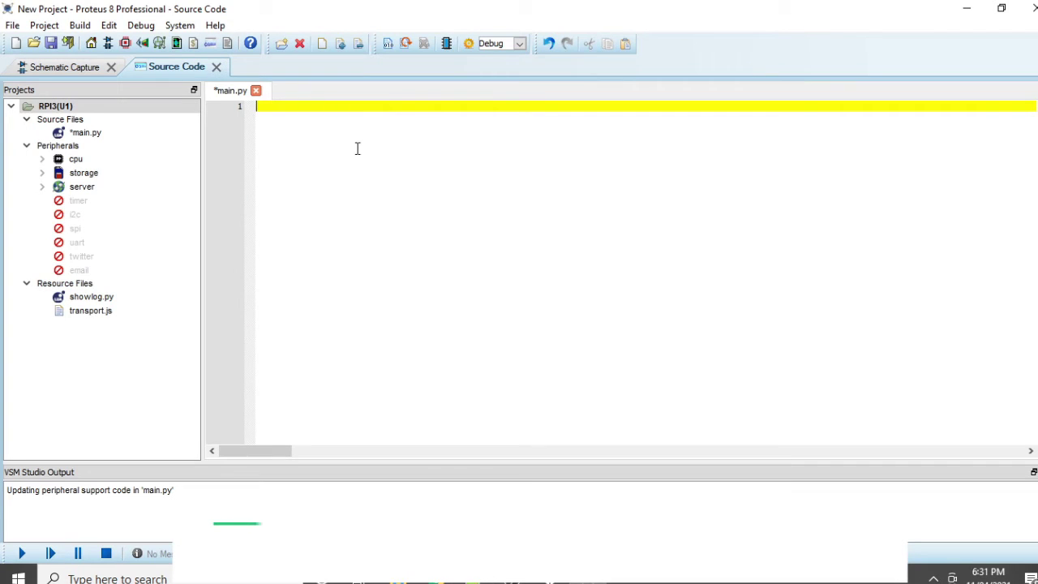
{"action": "key", "text": "ctrl+v"}
{"action": "key", "text": "ctrl+s"}
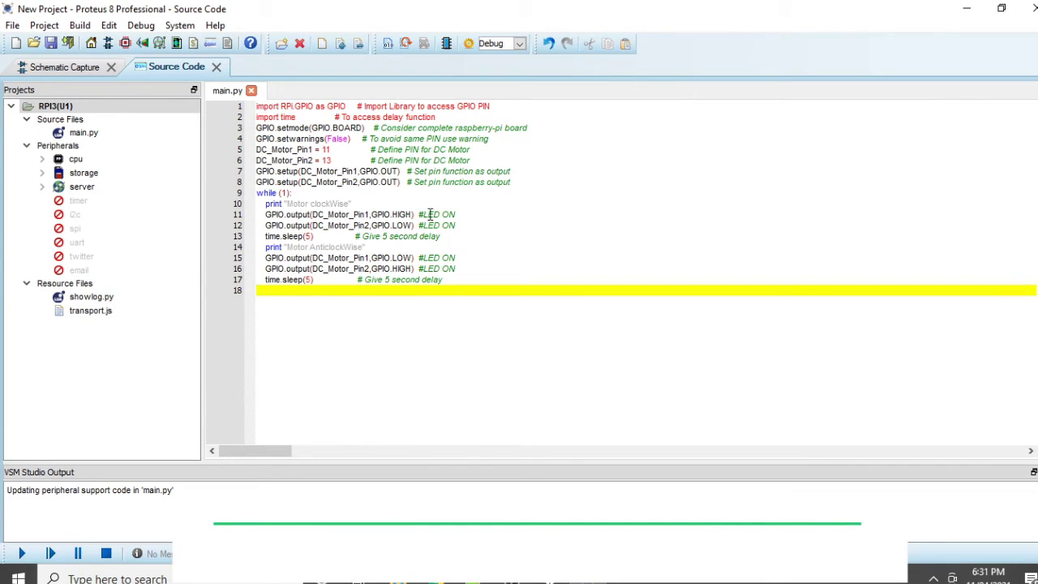
Step: Review the code in main.py, especially the DC motor pin definitions, and compare them with the Raspberry Pi wiring in the schematic
{"action": "left_click_drag", "start_coordinate": [471, 284], "coordinate": [231, 105]}
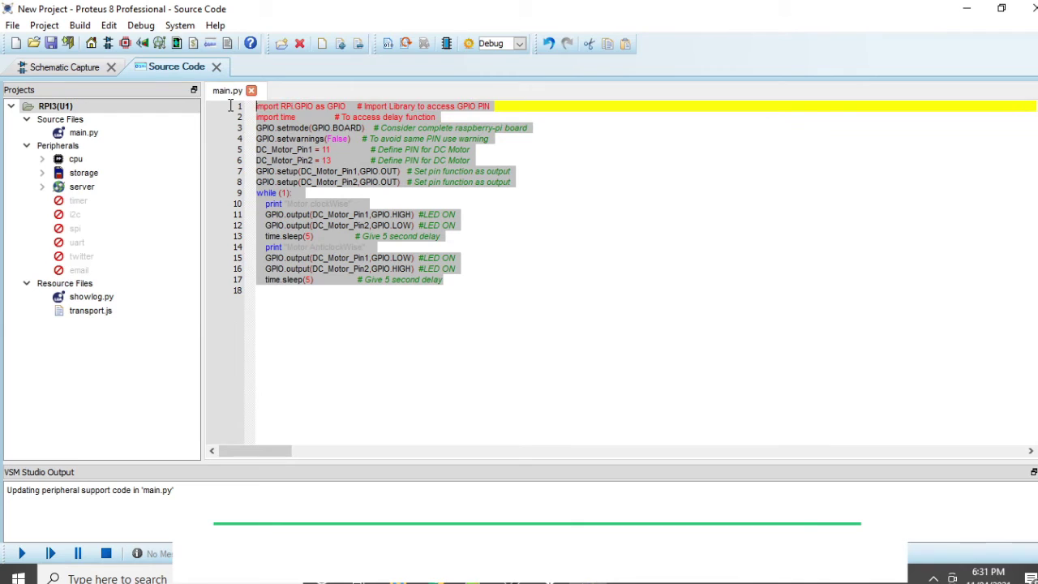
{"action": "left_click_drag", "start_coordinate": [451, 277], "coordinate": [258, 107]}
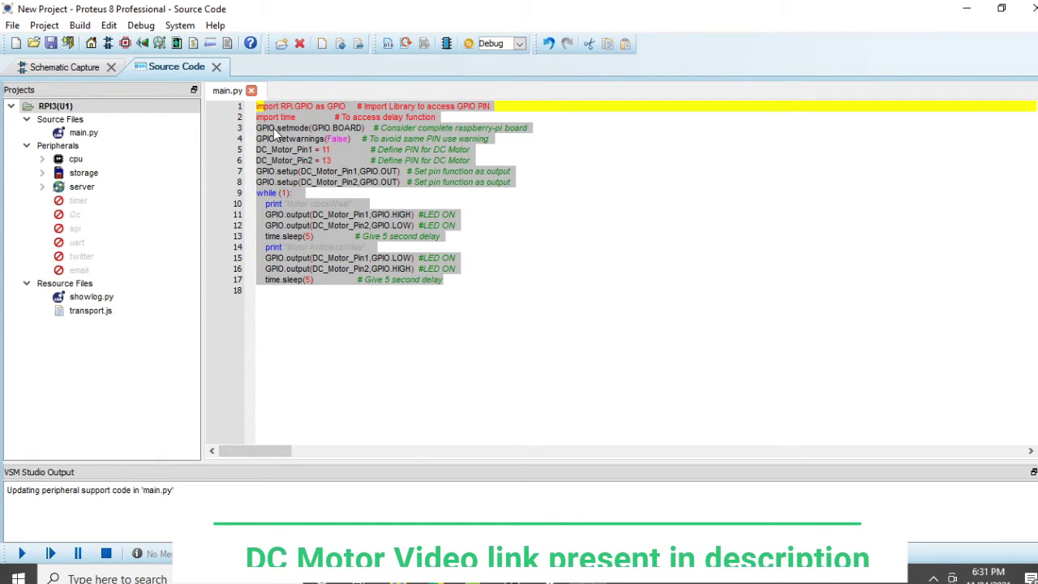
{"action": "key", "text": "Down"}
{"action": "key", "text": "Down"}
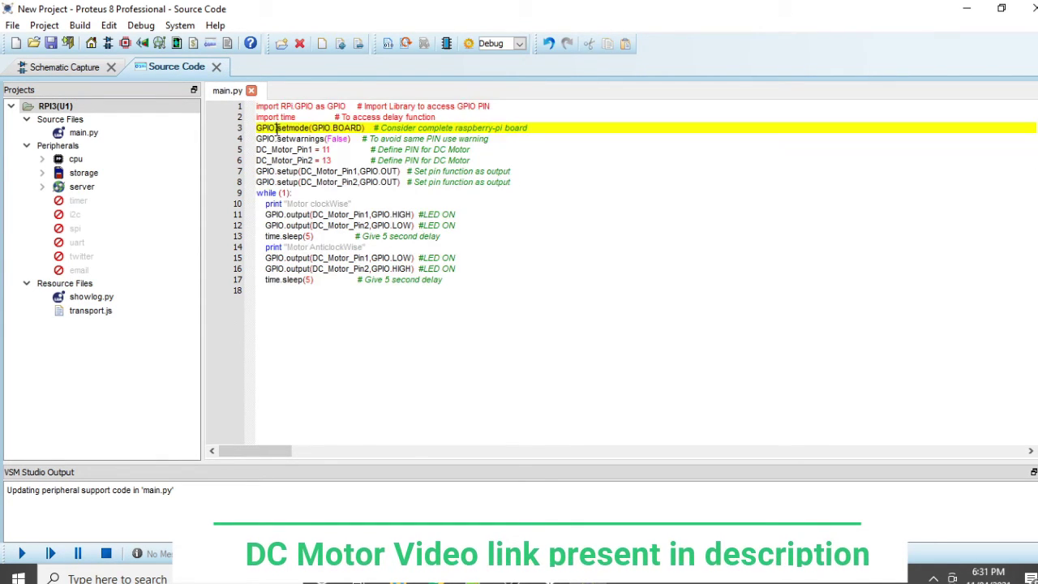
{"action": "left_click_drag", "start_coordinate": [262, 106], "coordinate": [346, 106]}
{"action": "left_click", "coordinate": [271, 127]}
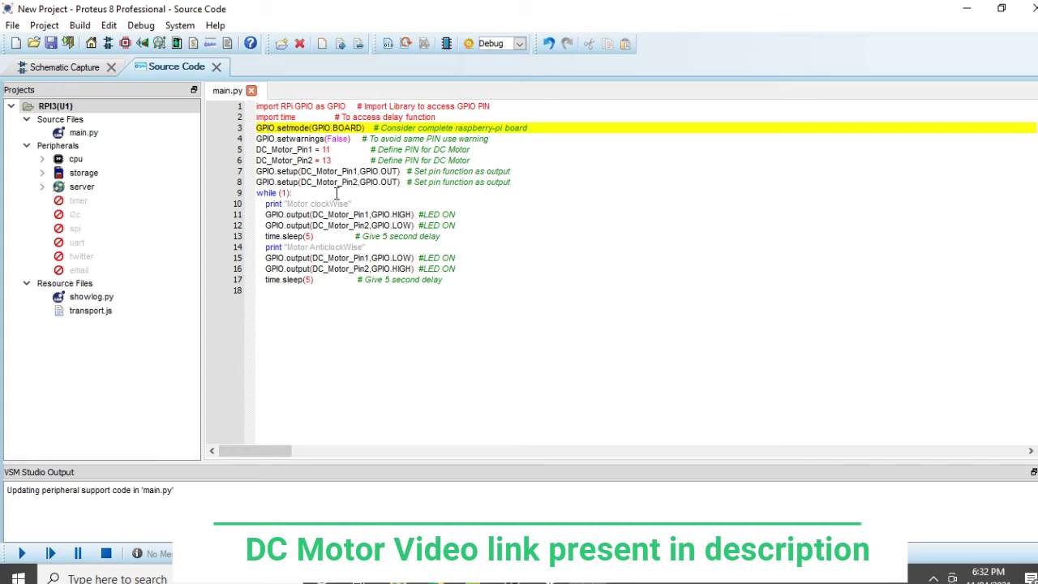
{"action": "left_click_drag", "start_coordinate": [332, 160], "coordinate": [258, 160]}
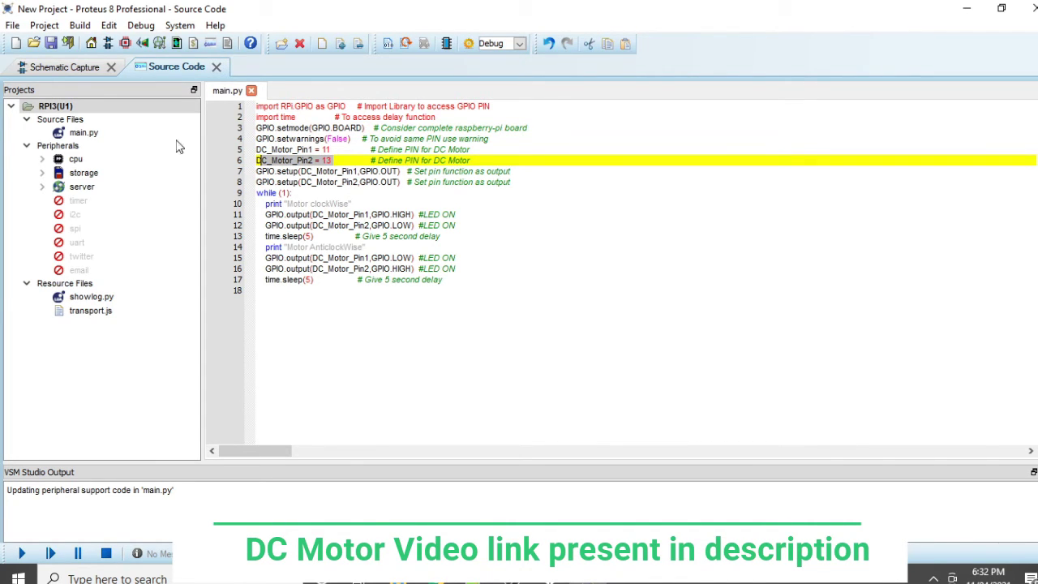
{"action": "left_click", "coordinate": [42, 68]}
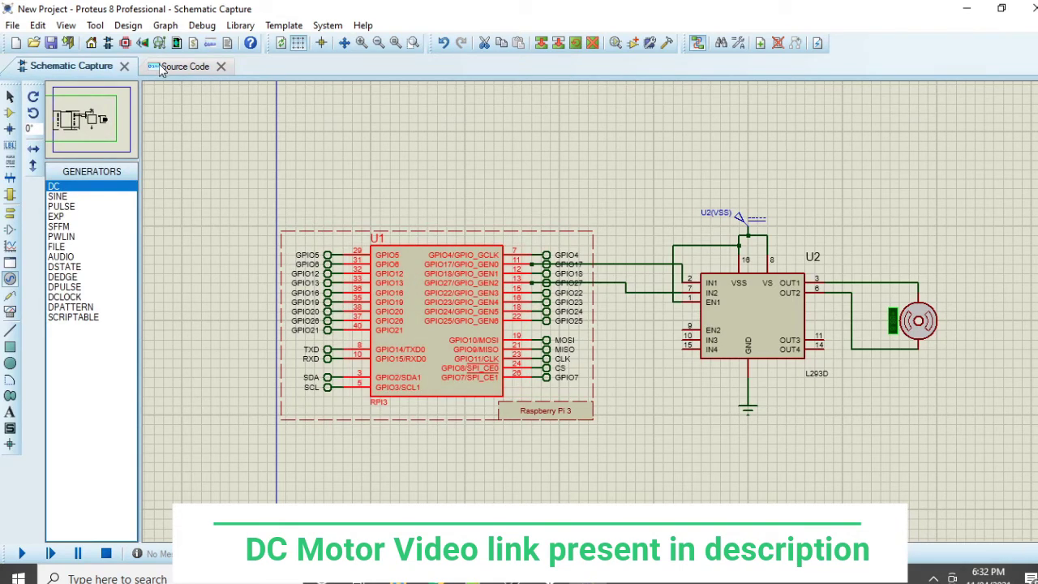
{"action": "left_click", "coordinate": [180, 66]}
{"action": "left_click", "coordinate": [52, 70]}
{"action": "left_click", "coordinate": [22, 555]}
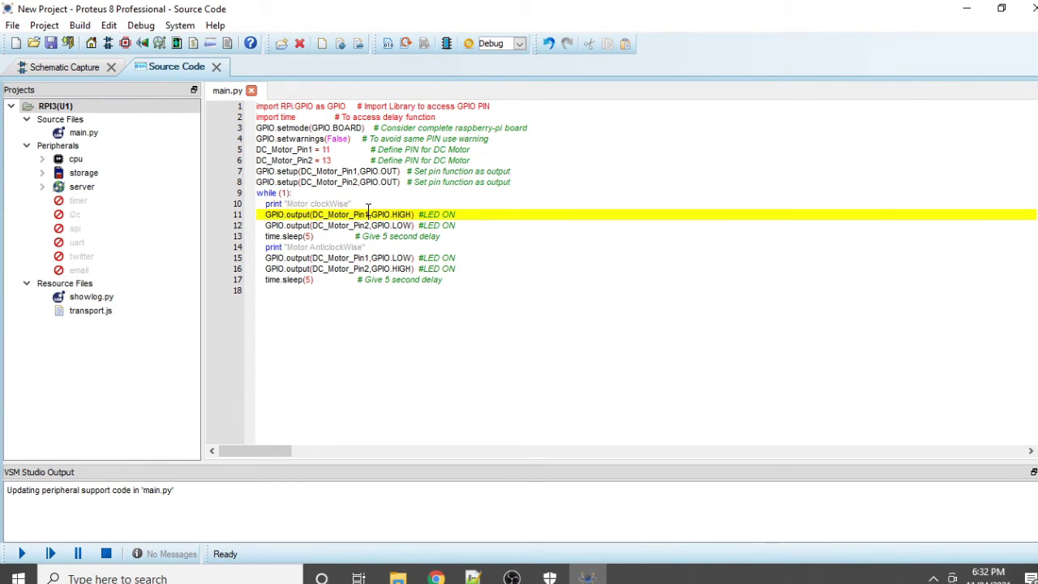
Step: Delete the "Motor clockWise" and "Motor AnticlockWise" print lines from the while loop in main.py and save the file
{"action": "left_click", "coordinate": [201, 208]}
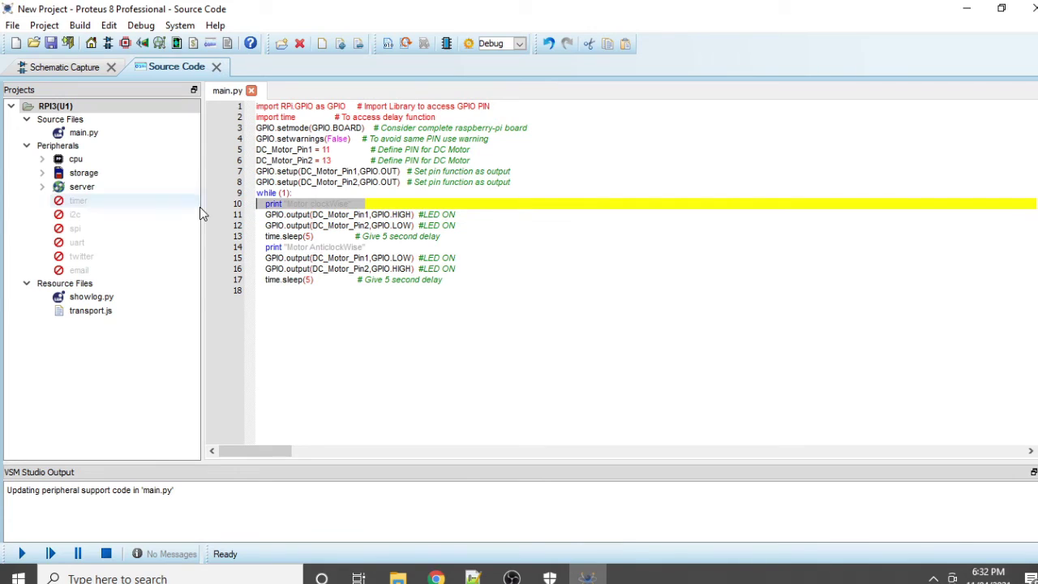
{"action": "key", "text": "shift+End"}
{"action": "key", "text": "Delete"}
{"action": "key", "text": "BackSpace"}
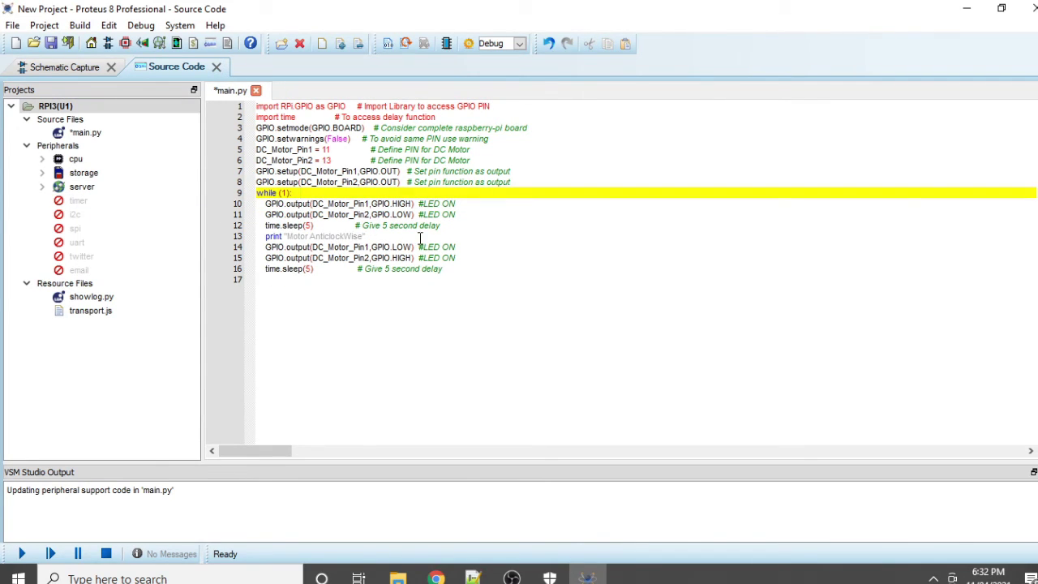
{"action": "left_click", "coordinate": [420, 237]}
{"action": "key", "text": "shift+Home"}
{"action": "key", "text": "Delete"}
{"action": "key", "text": "BackSpace"}
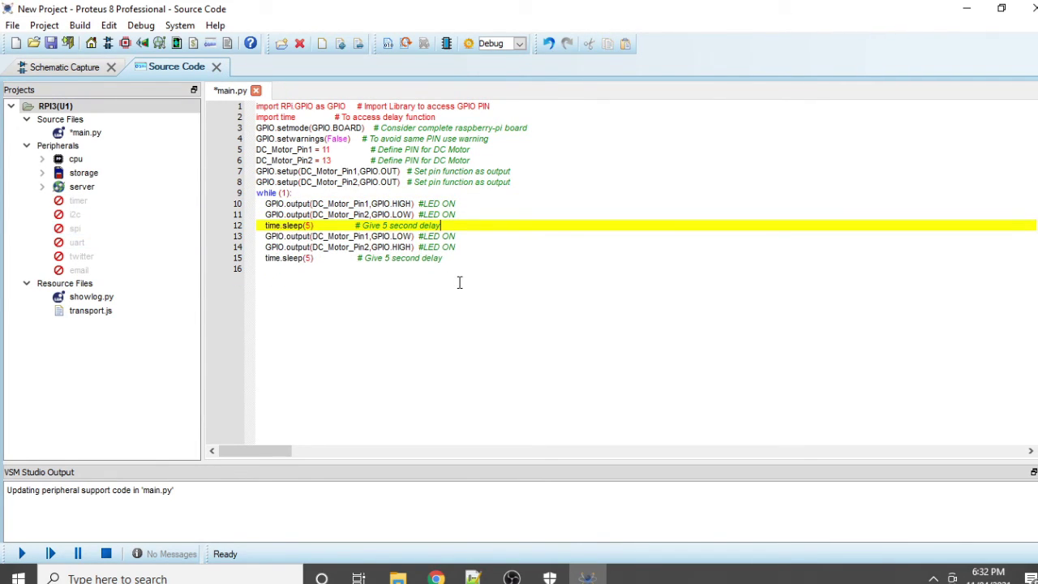
{"action": "key", "text": "ctrl+s"}
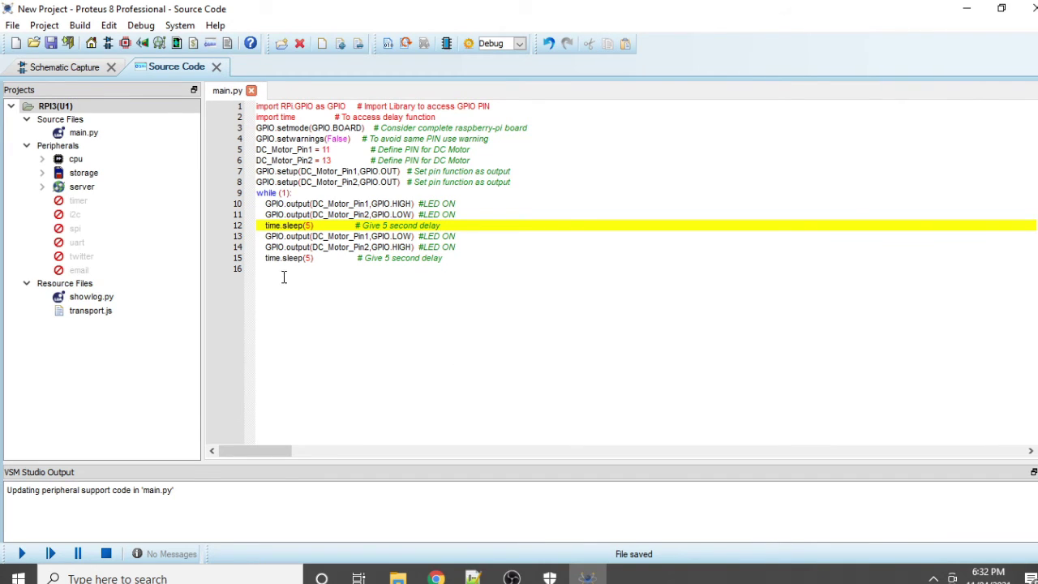
Step: Return to the schematic and run the simulation of the Raspberry Pi motor circuit
{"action": "left_click", "coordinate": [37, 66]}
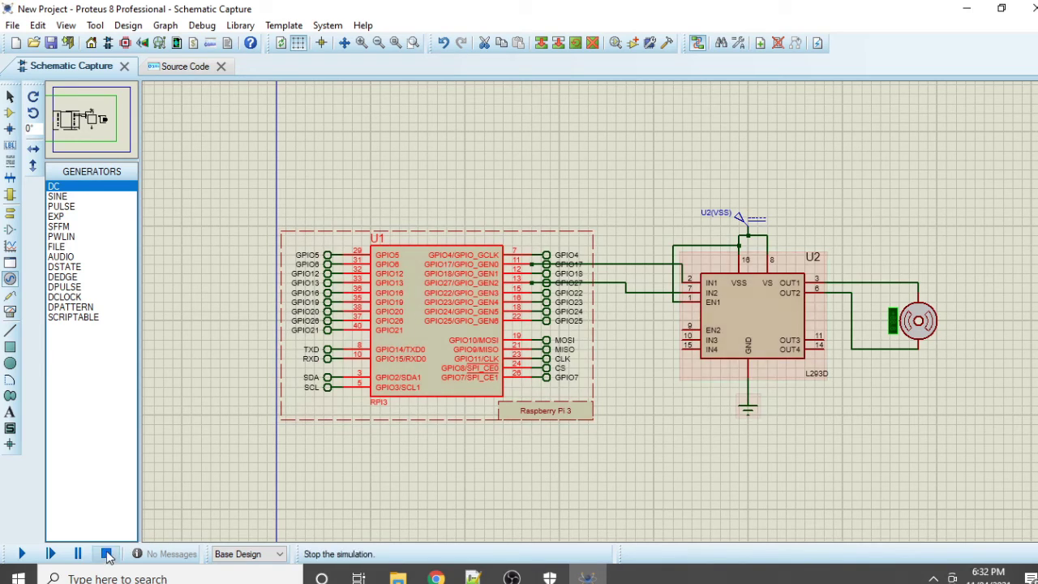
{"action": "left_click", "coordinate": [381, 200]}
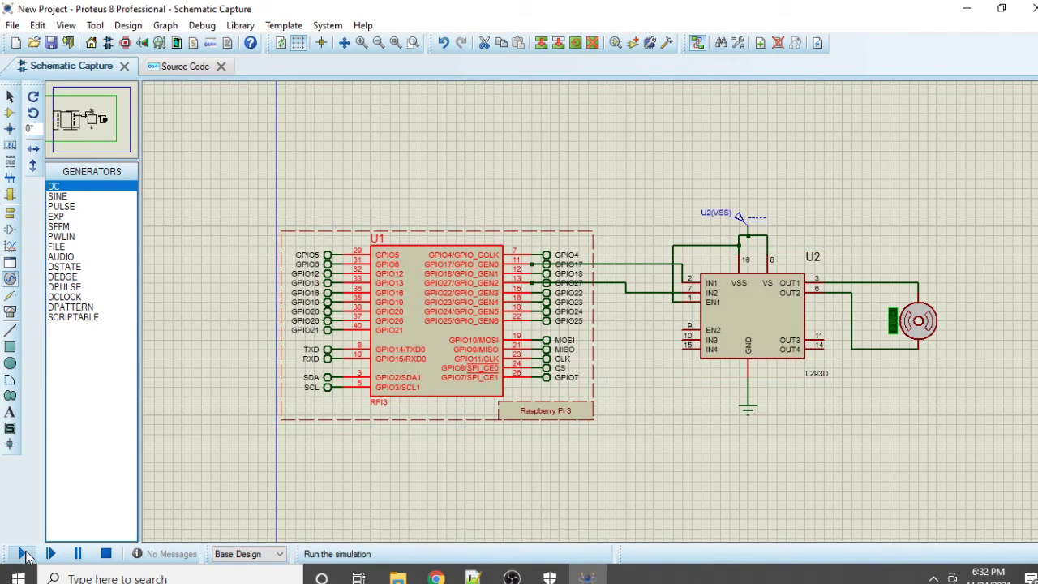
{"action": "left_click", "coordinate": [22, 554]}
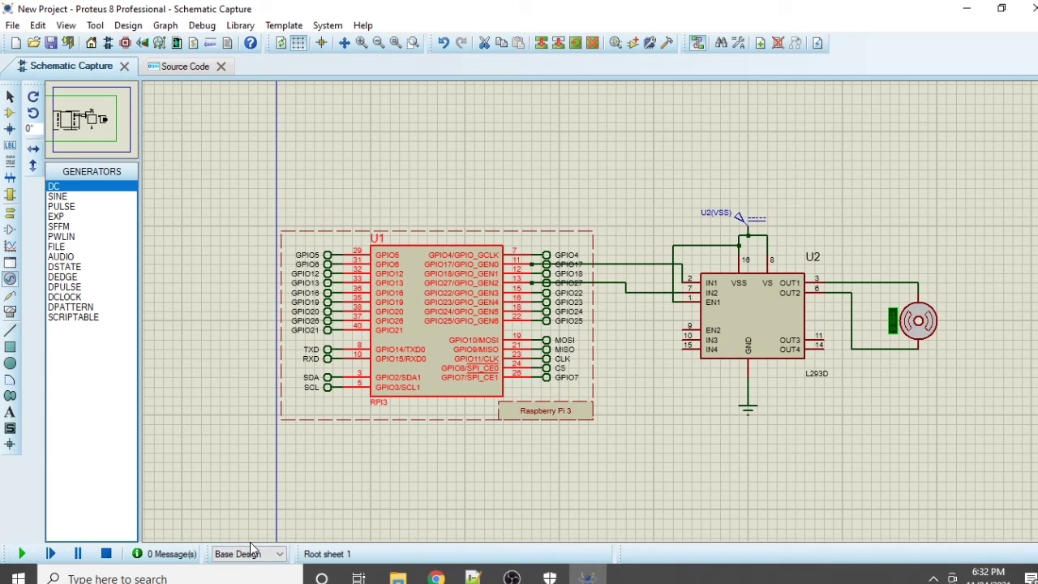